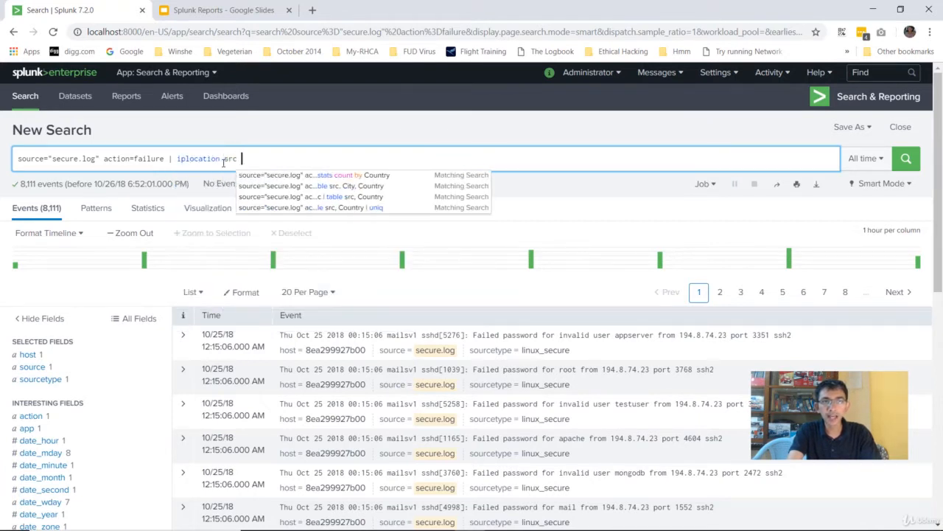
Step: Run the IP-location search and pipe it to table src, Country to list each IP with its country
key("Return")
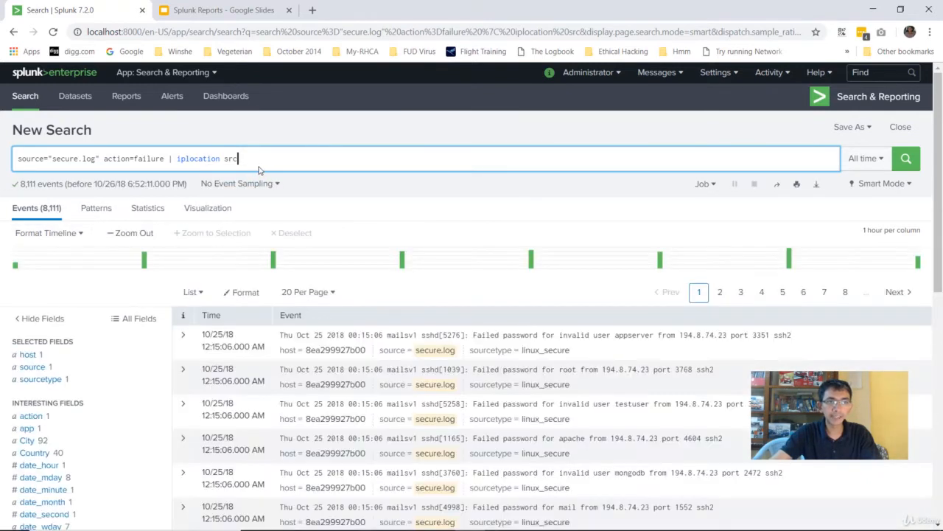
type("| st")
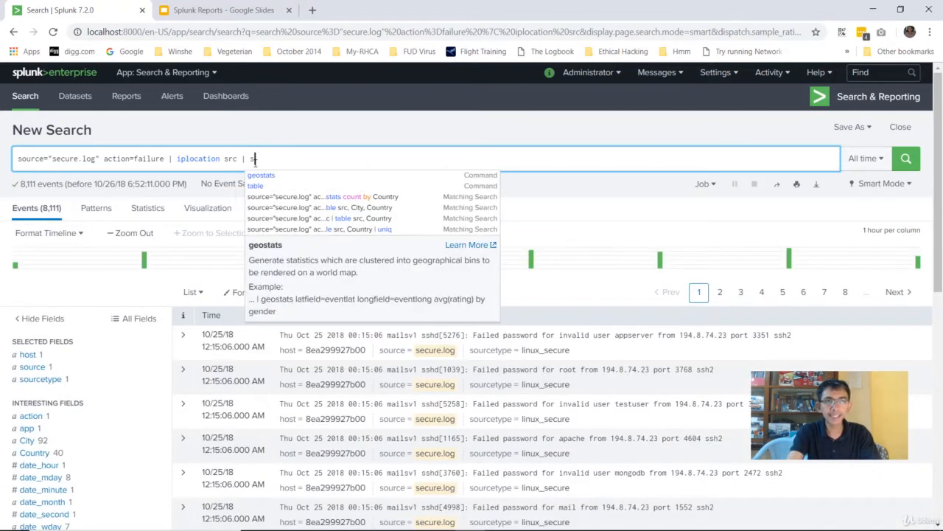
key("BackSpace")
key("BackSpace")
type("table")
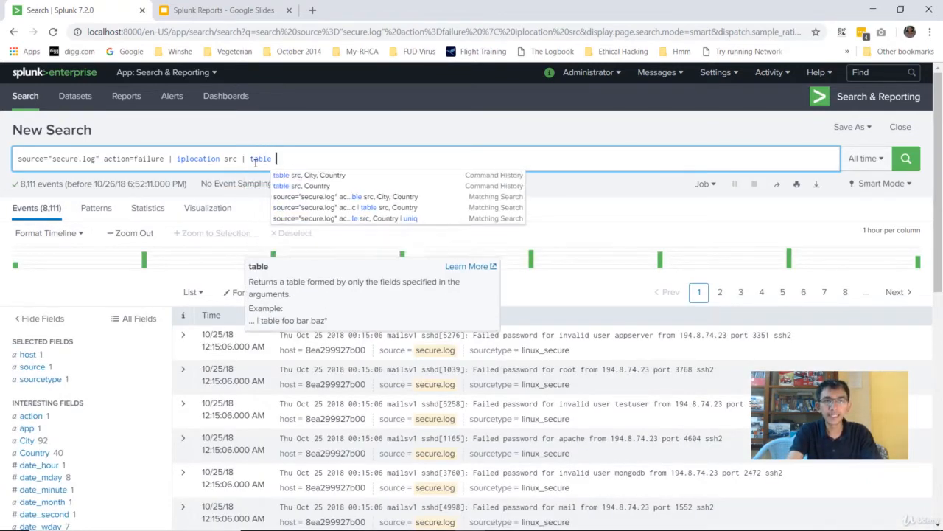
type(" src")
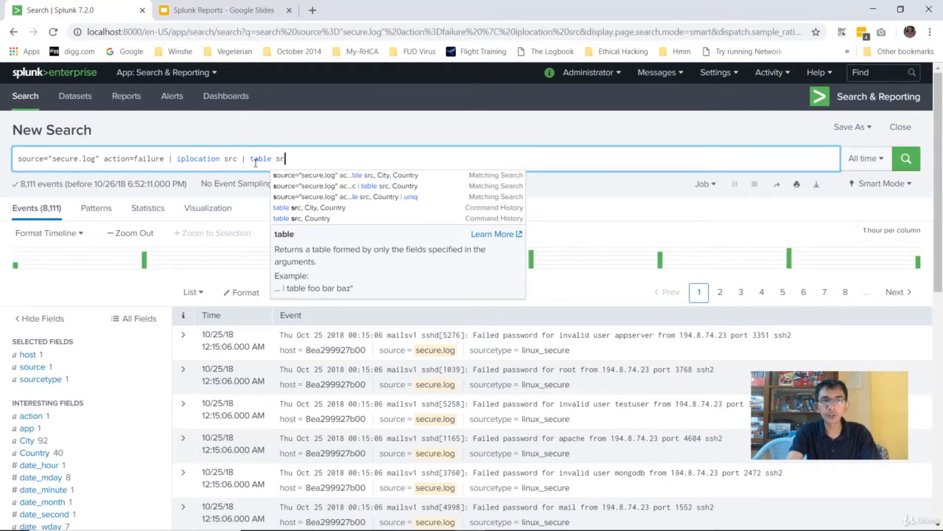
type(", Country")
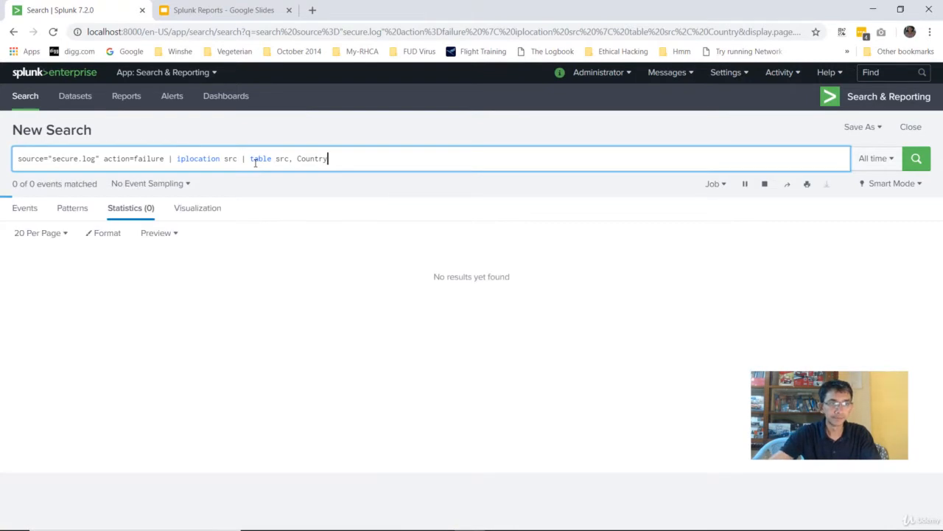
scroll(111, 335, "down", 2)
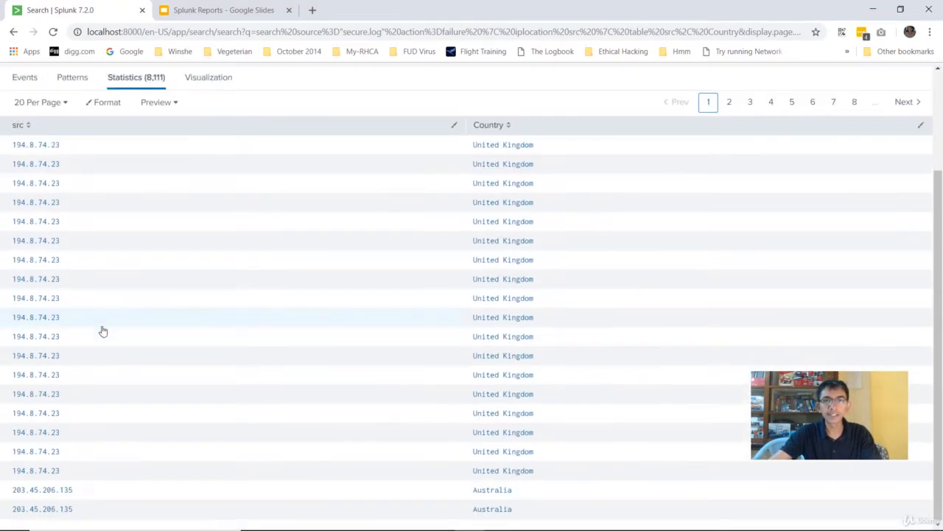
scroll(105, 328, "up", 2)
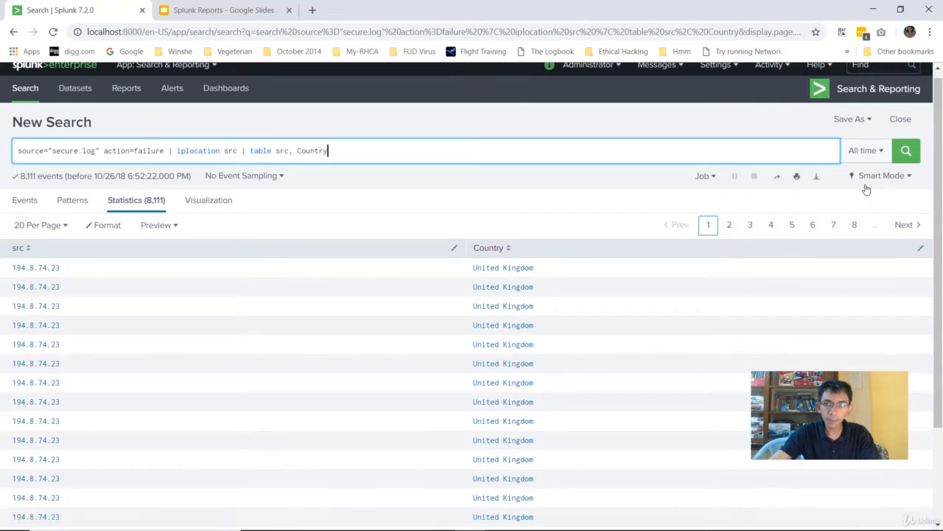
scroll(154, 354, "down", 2)
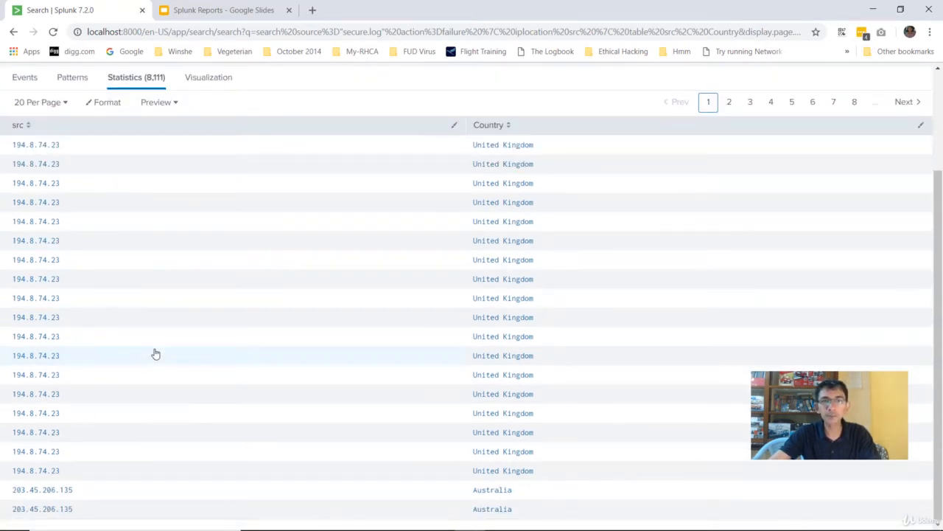
scroll(594, 215, "up", 2)
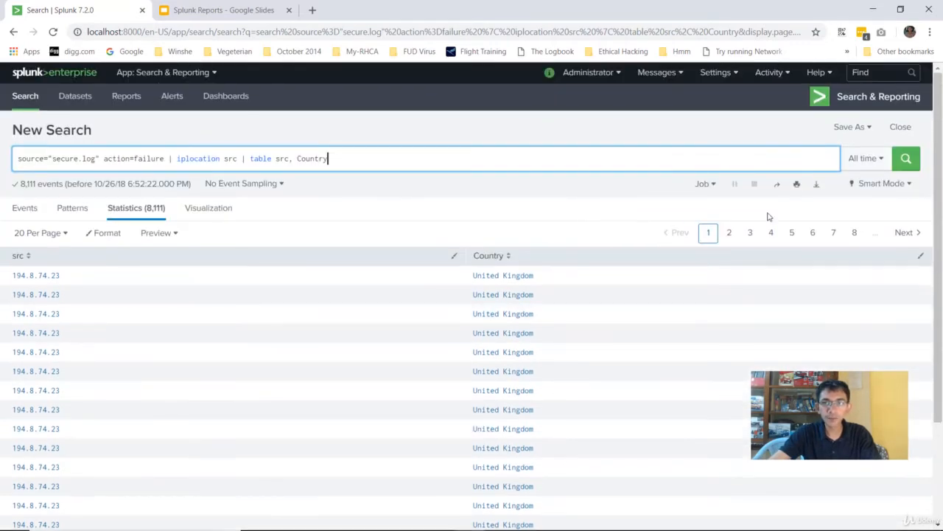
Step: Export the statistics table as CSV with the file name failed-ssh-attempts
left_click(817, 186)
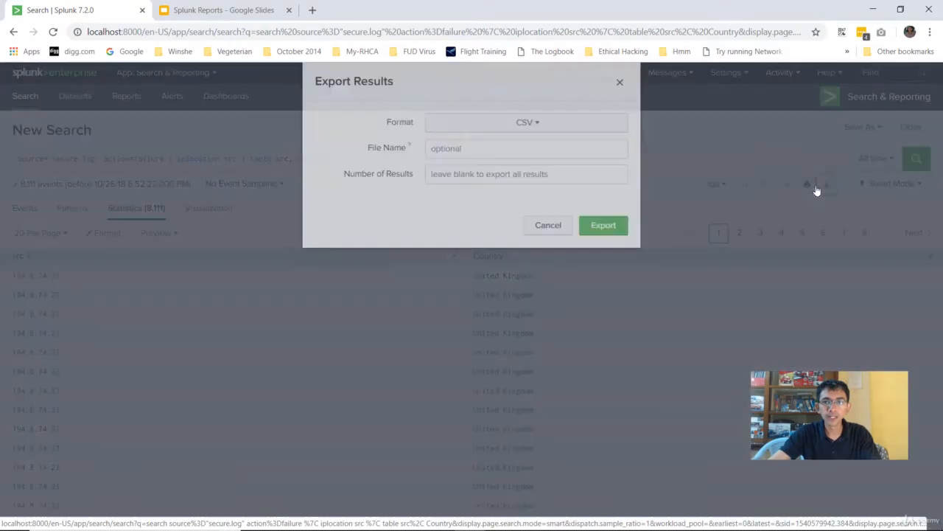
left_click(523, 148)
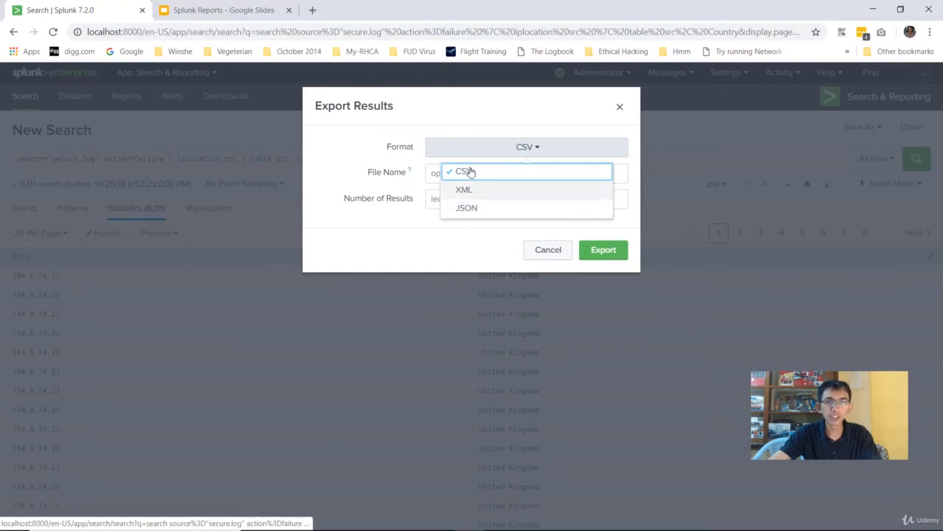
left_click(373, 173)
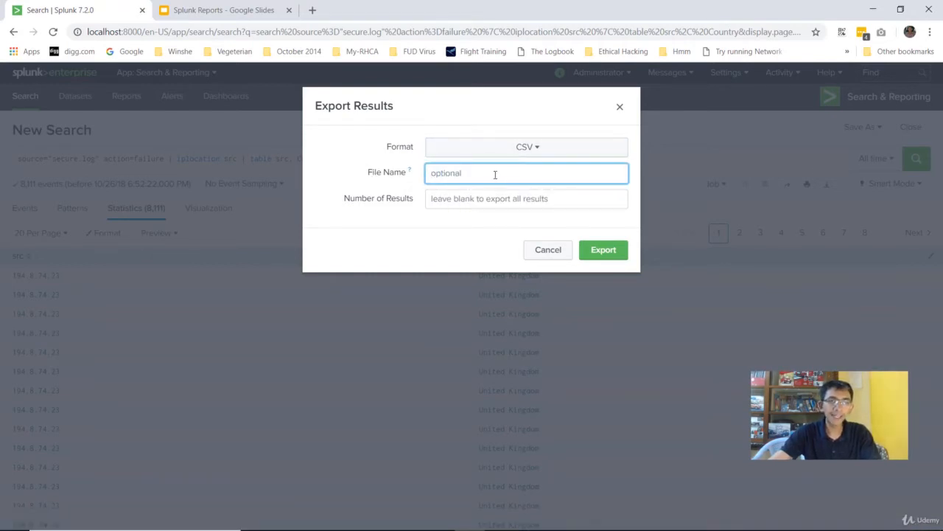
type("failed-ssh-a")
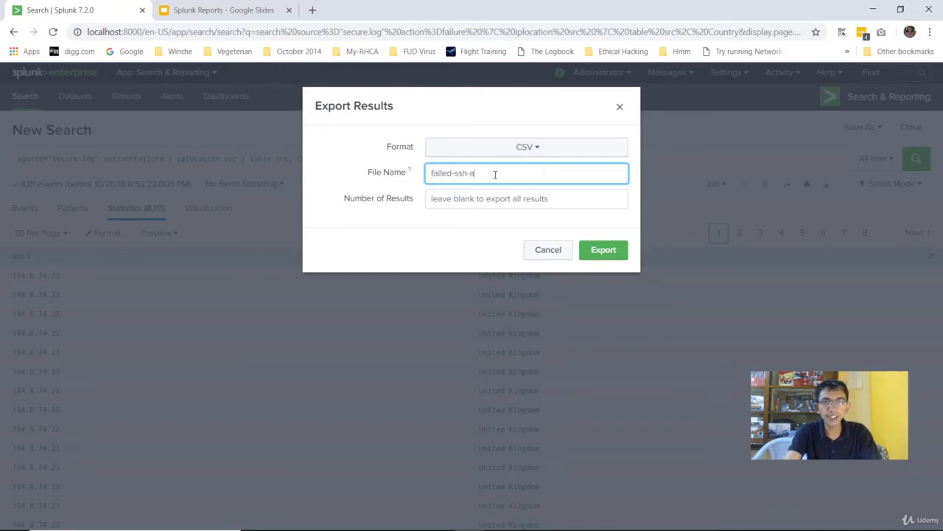
type("ttempts")
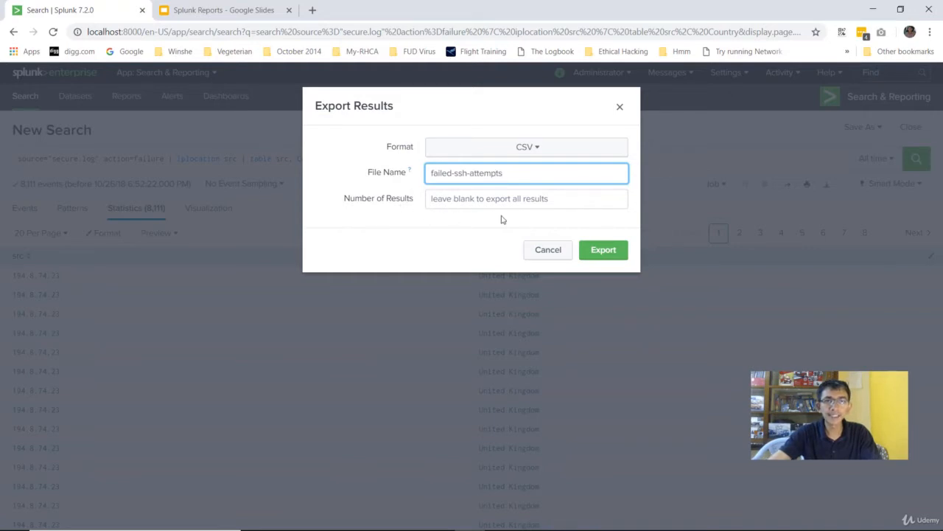
left_click(598, 250)
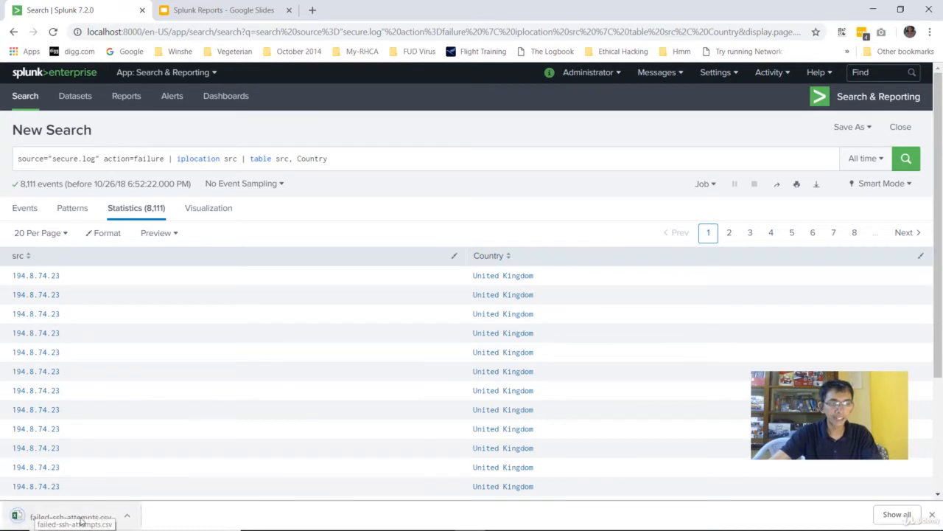
Step: Open failed-ssh-attempts.csv in Excel and widen column A so the full IPs show
left_click(54, 516)
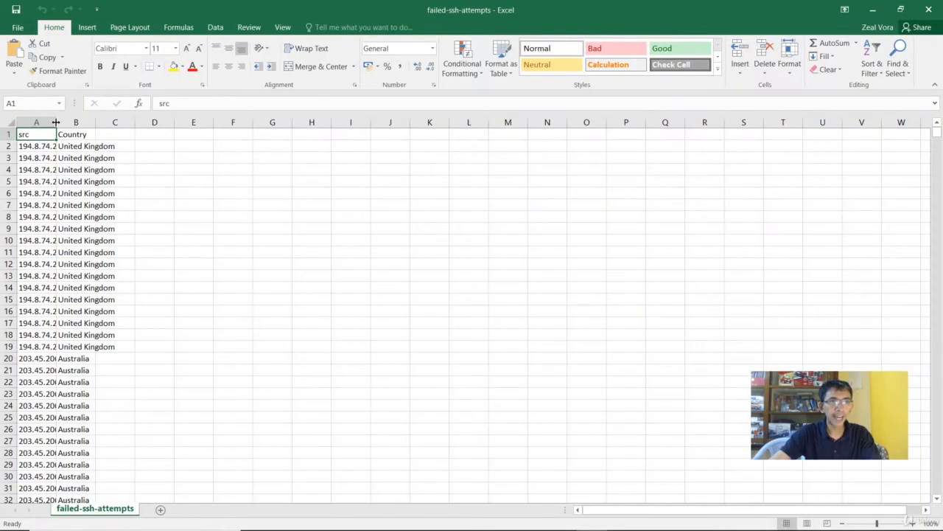
left_click_drag(56, 122, 223, 122)
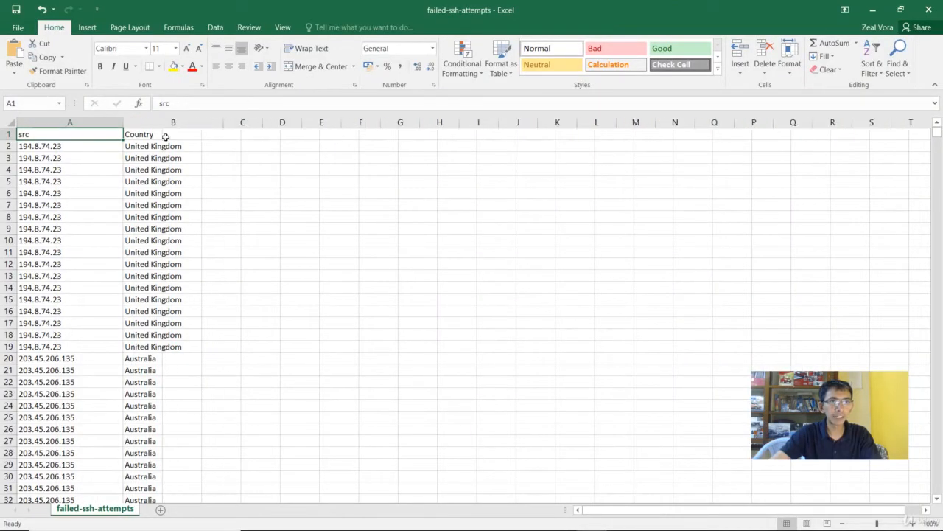
scroll(126, 261, "down", 14)
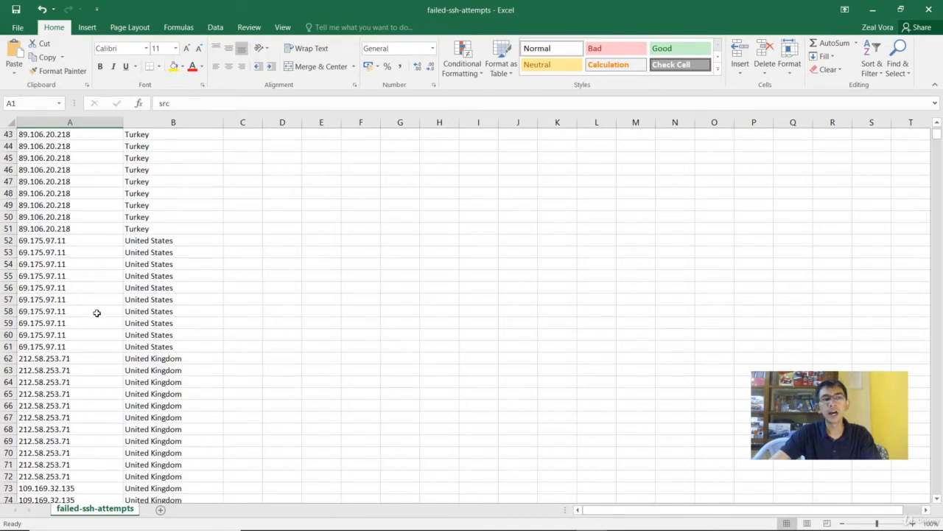
scroll(97, 313, "down", 6)
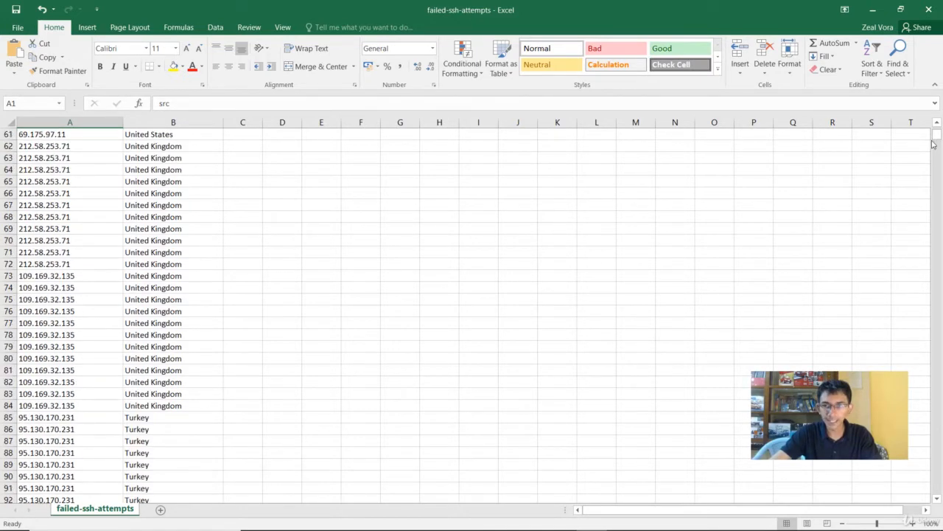
left_click_drag(937, 140, 937, 131)
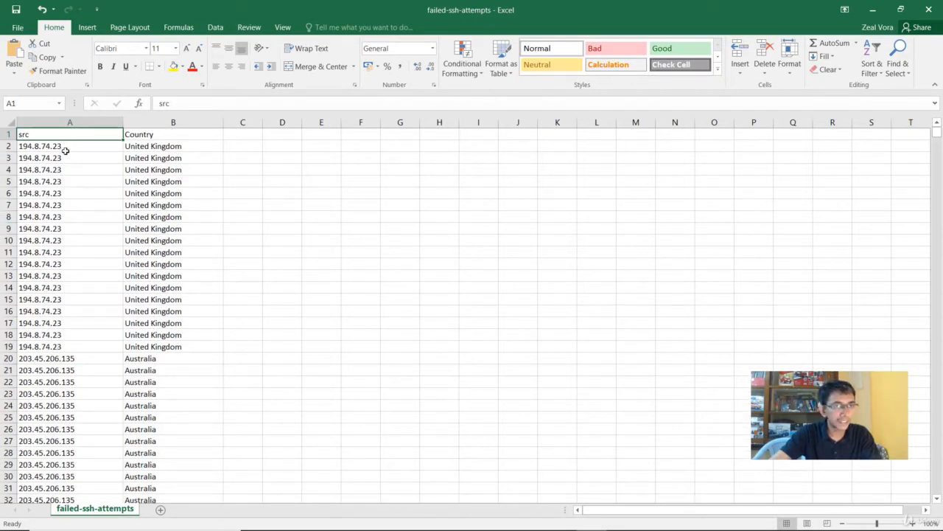
Step: Review the src IPs down column A, then return to the Splunk results
left_click(65, 150)
key("Down")
key("Down")
key("Down")
key("Down")
key("Down")
key("Down")
key("Down")
key("Down")
key("Down")
key("Down")
key("Down")
key("Down")
key("Down")
key("Down")
key("Down")
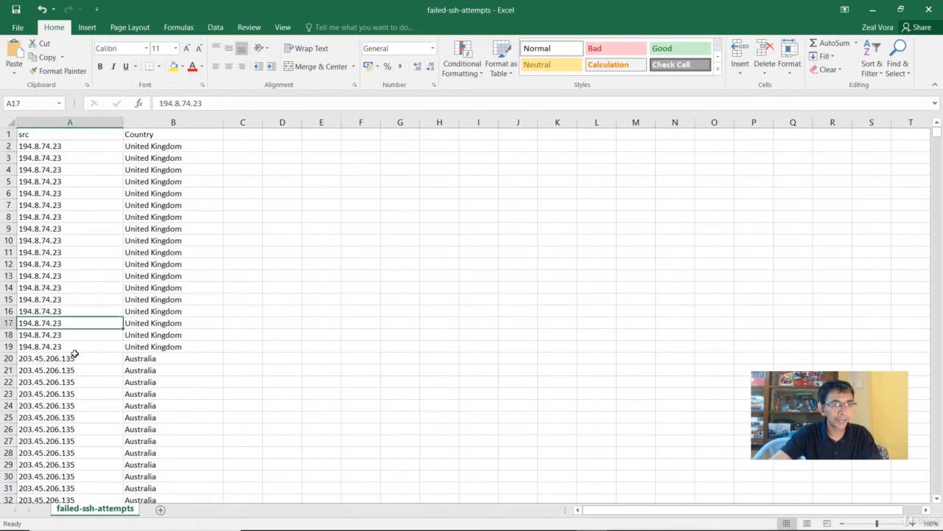
key("Down")
key("Down")
key("Down")
key("Down")
key("Down")
key("Down")
key("Down")
key("Down")
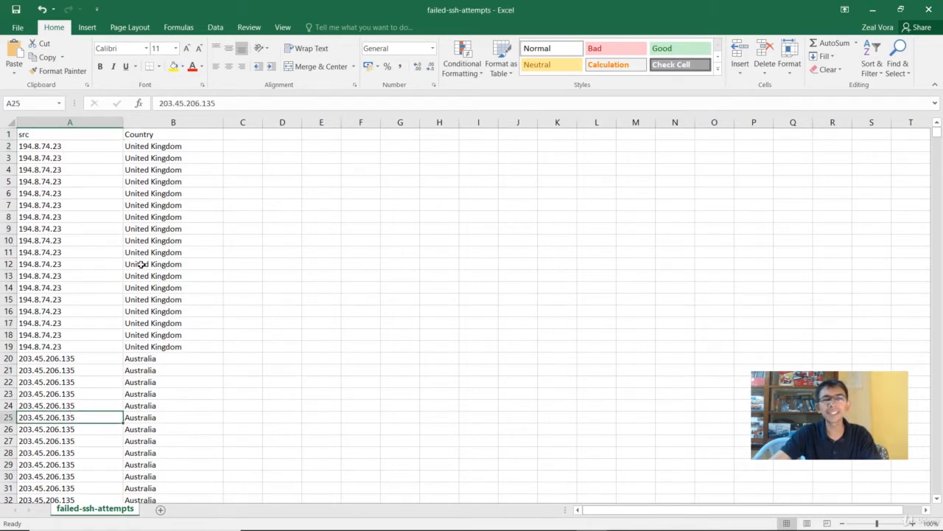
left_click(469, 518)
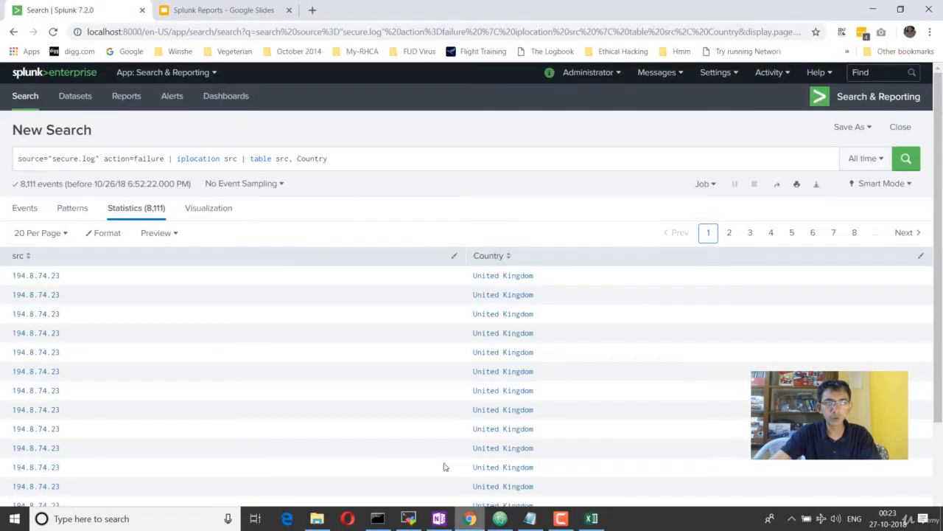
Step: Append | uniq to the query and rerun it, leaving 787 unique src and Country rows
left_click(360, 158)
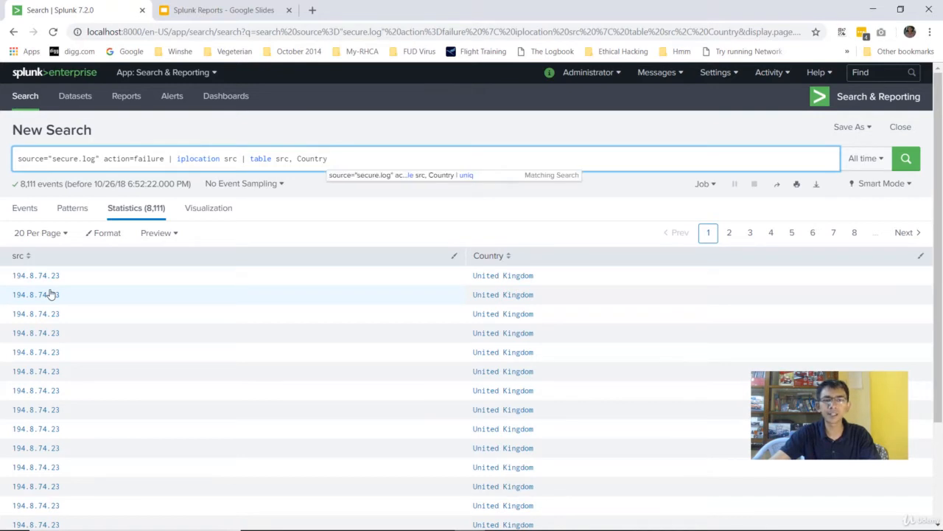
type("| uniq")
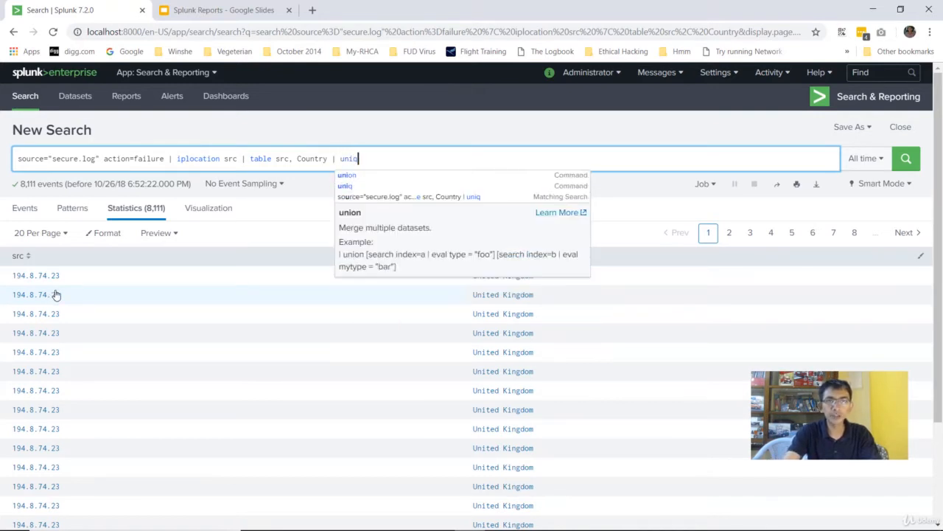
key("Return")
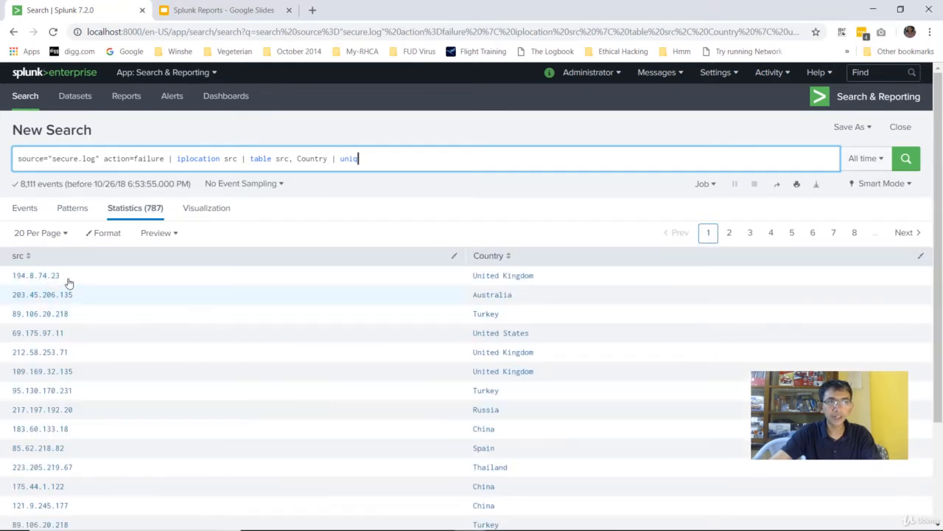
scroll(70, 306, "down", 2)
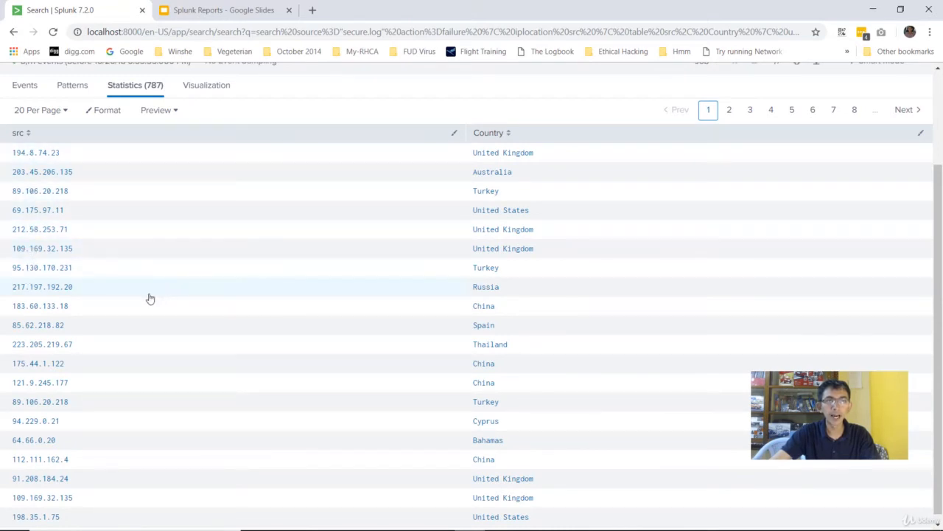
scroll(47, 223, "up", 2)
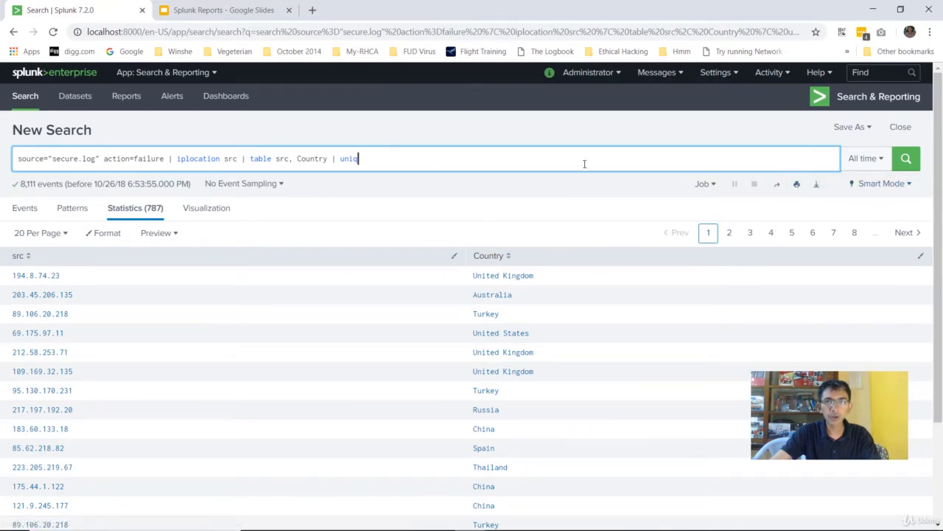
left_click_drag(382, 156, 4, 153)
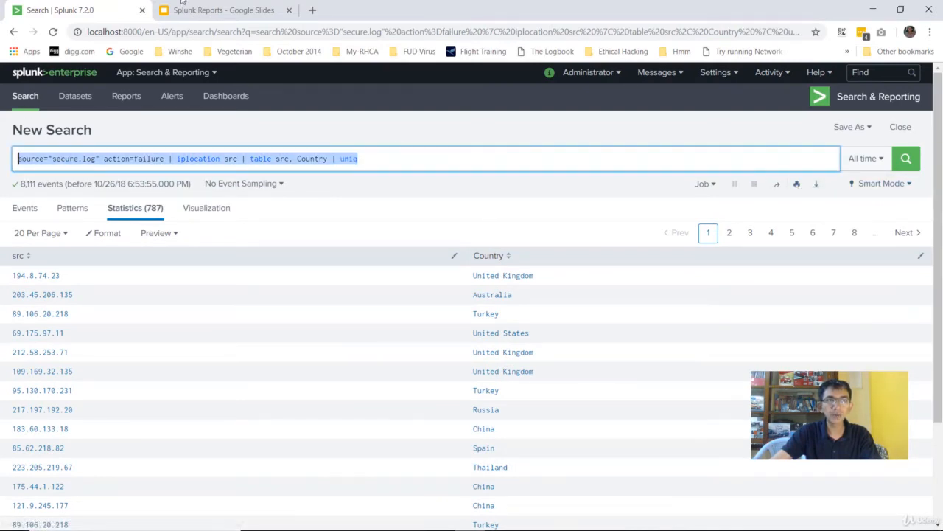
left_click(225, 10)
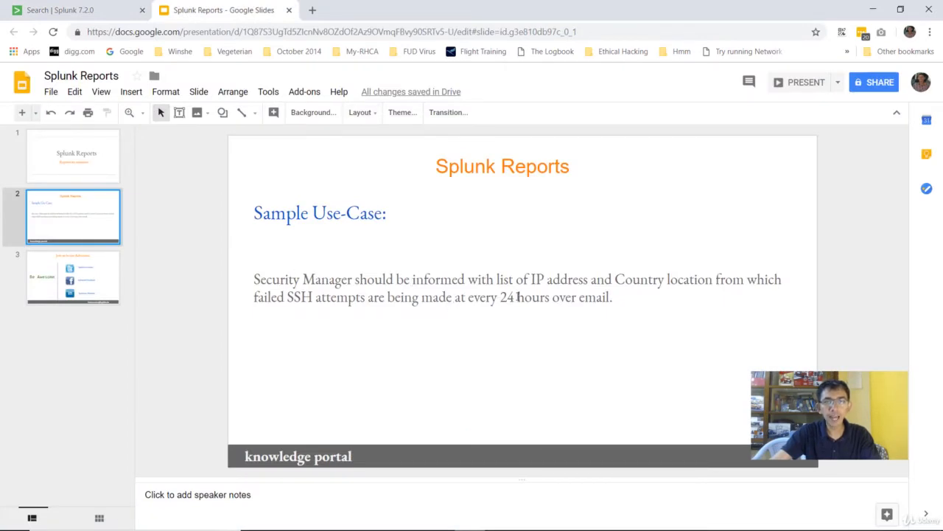
left_click_drag(500, 298, 613, 299)
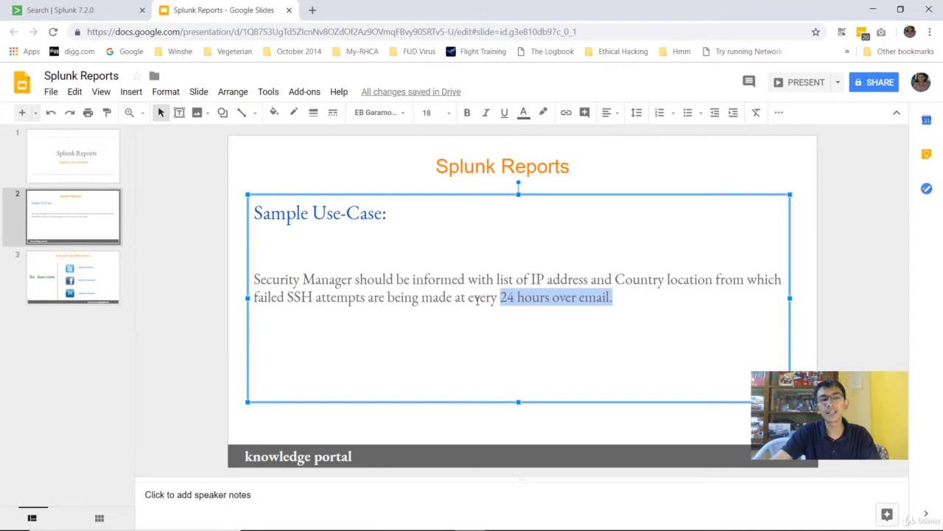
left_click(110, 10)
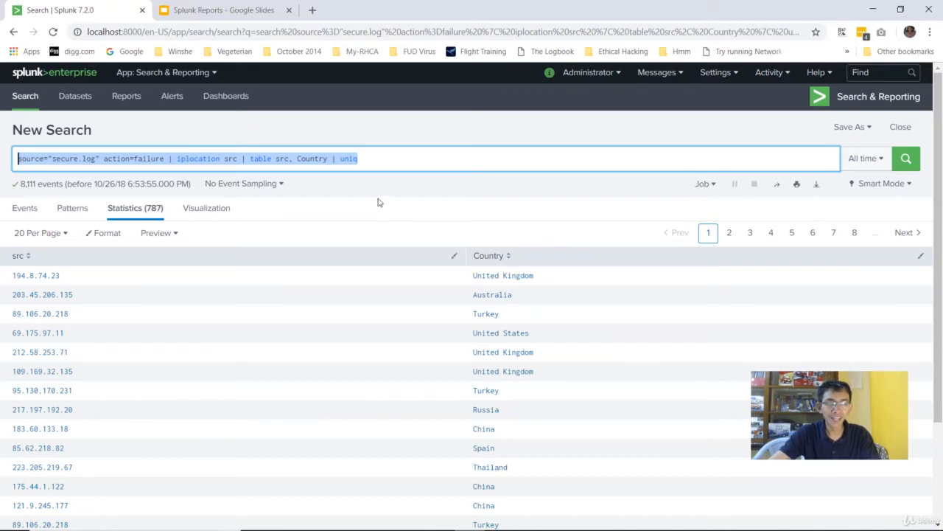
Step: Open the Save As dropdown listing Report, Dashboard Panel and Alert
left_click(395, 157)
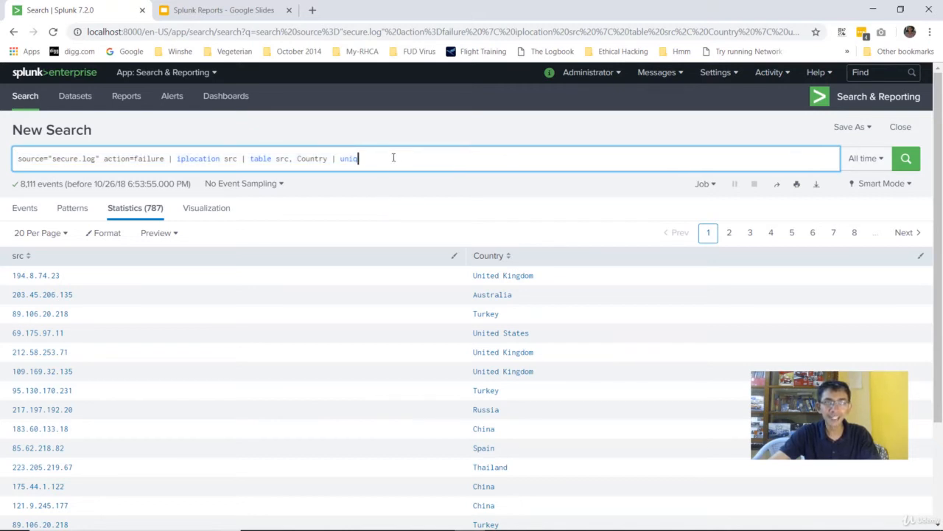
left_click_drag(389, 156, 19, 144)
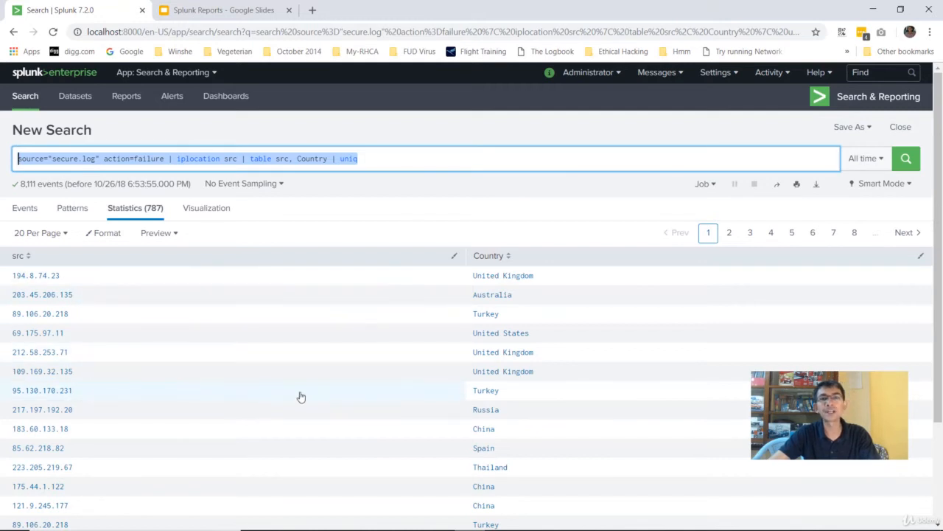
left_click(445, 154)
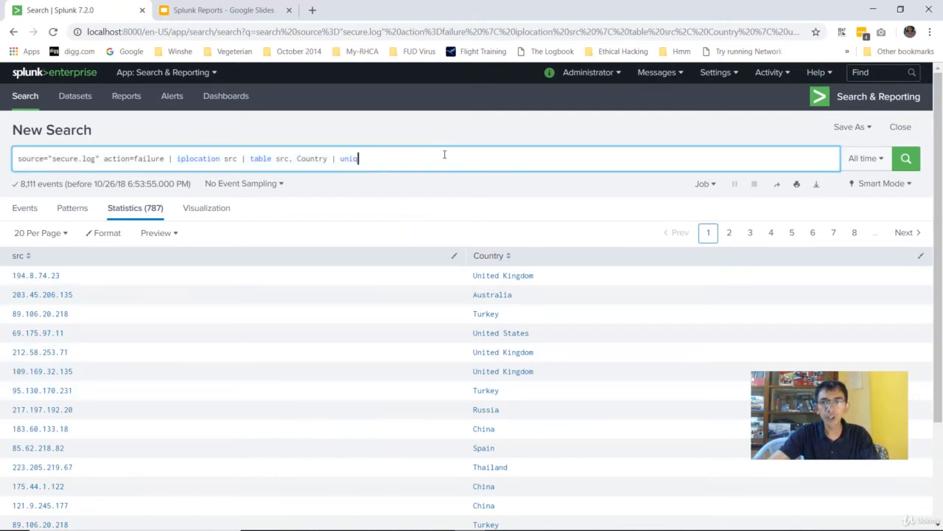
left_click(856, 128)
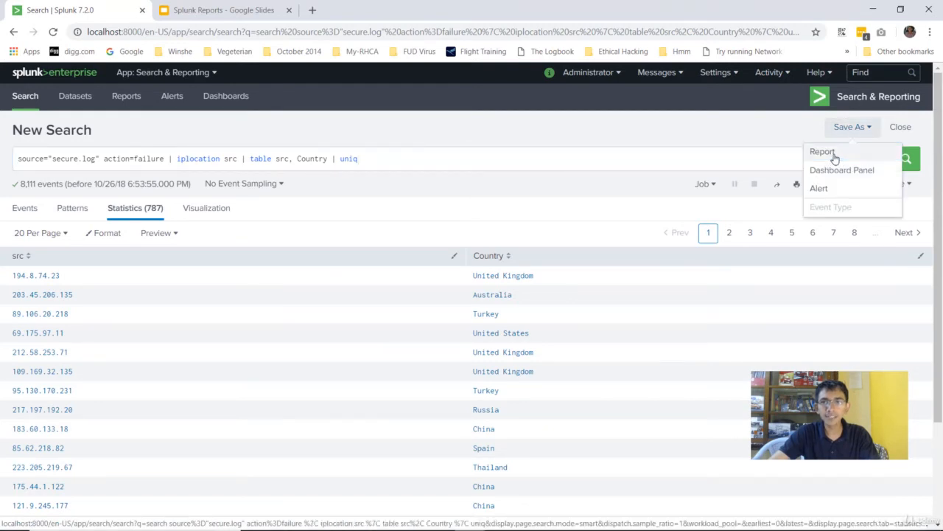
Step: Save the search as a Report with the title 'SSH Bruteforce Attempts'
left_click(824, 152)
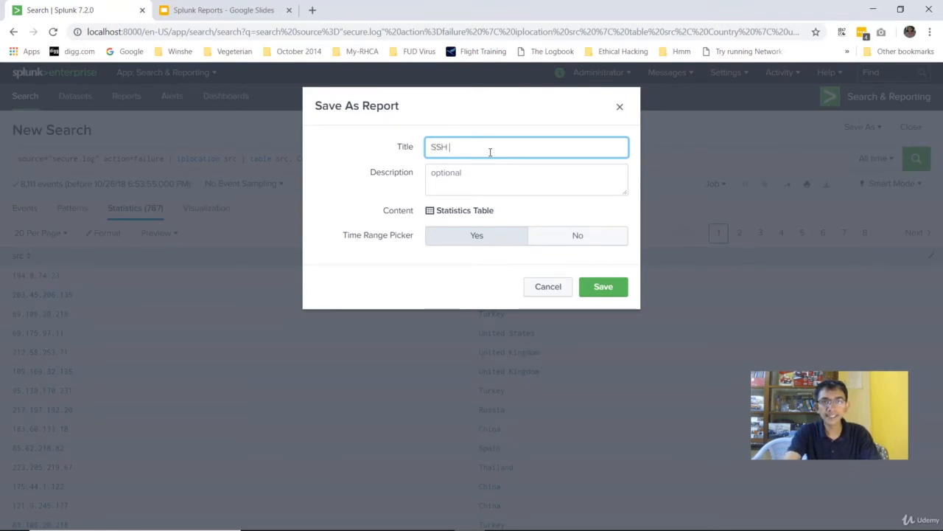
type("SSH Bruteforce A")
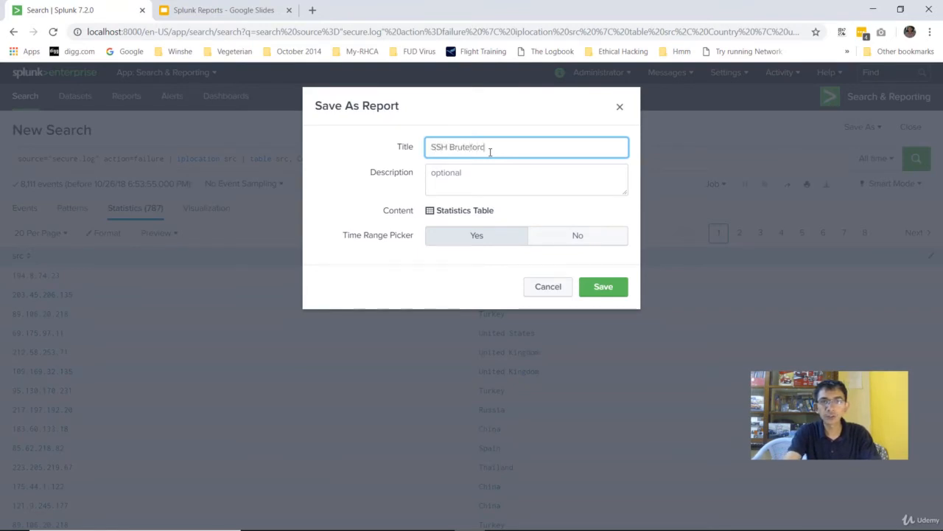
type("ttempts")
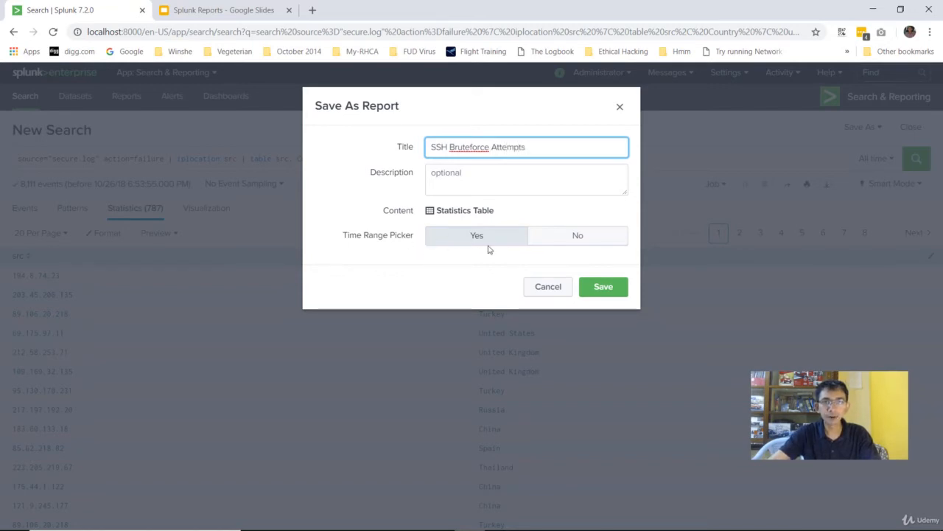
left_click(603, 290)
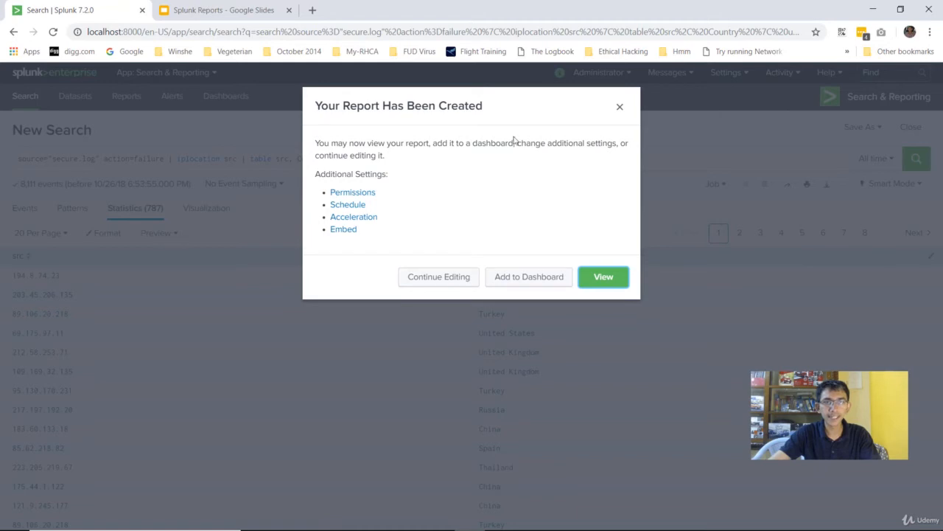
Step: View the new report page, confirm its All time range, and bring up its Edit menu
left_click(606, 278)
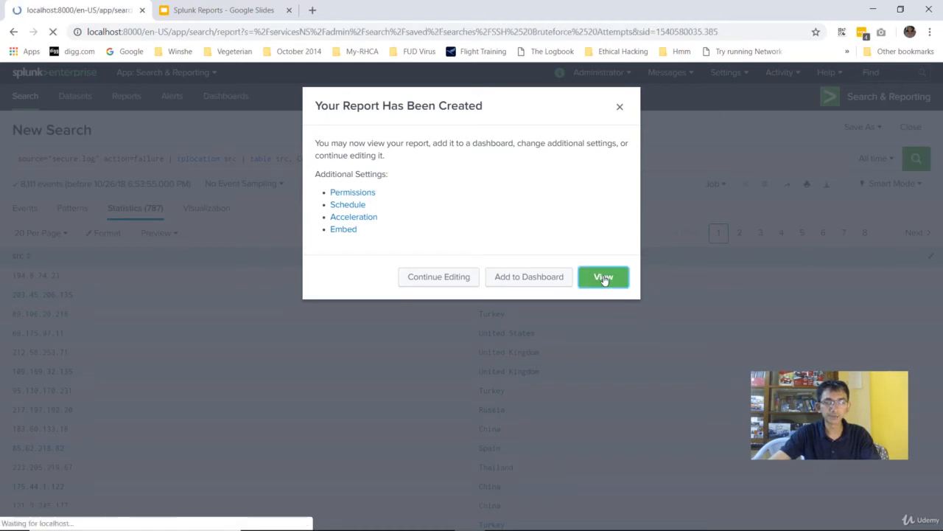
scroll(247, 278, "down", 2)
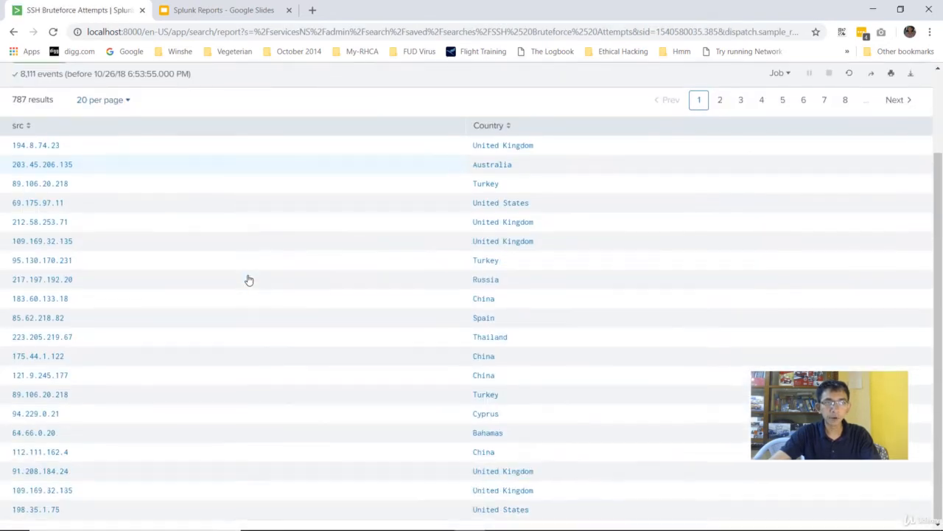
scroll(246, 277, "up", 2)
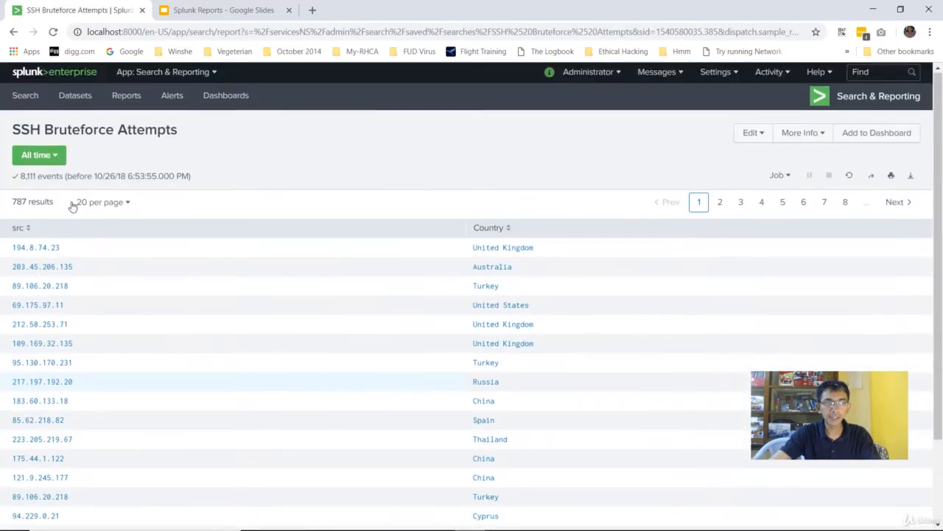
left_click(55, 156)
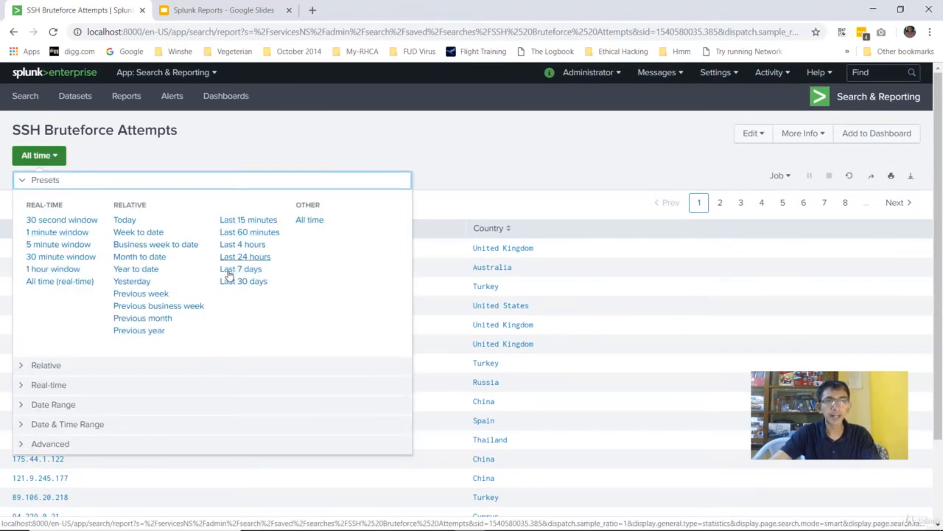
left_click(289, 137)
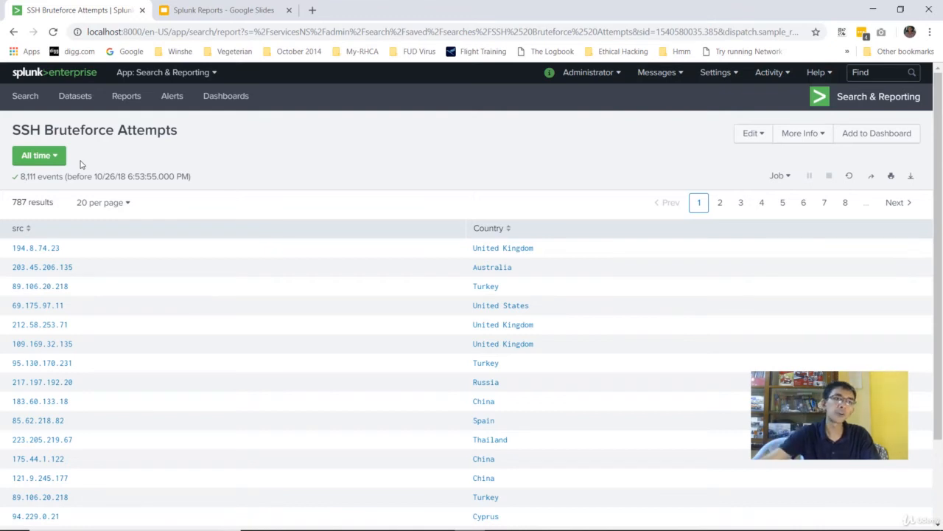
left_click(751, 135)
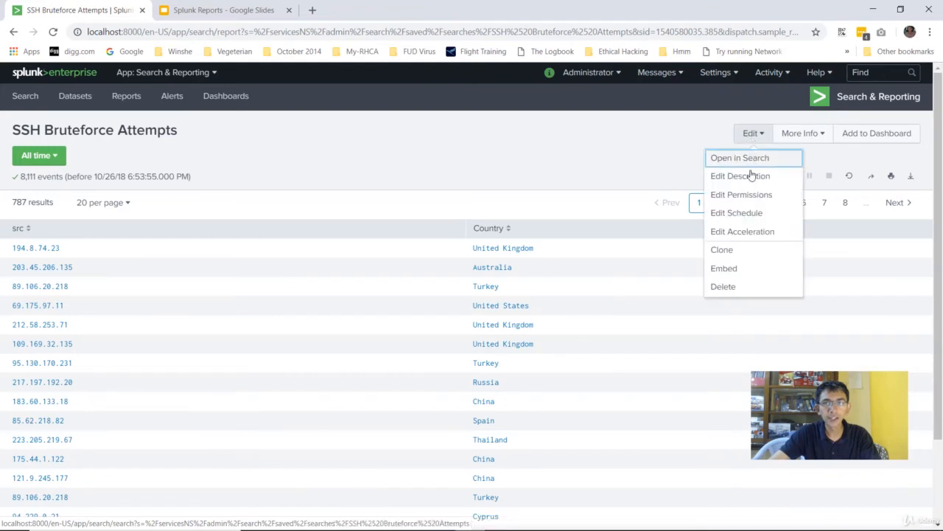
Step: Schedule the report to run every day at 0:00 over All time with Highest priority
left_click(739, 216)
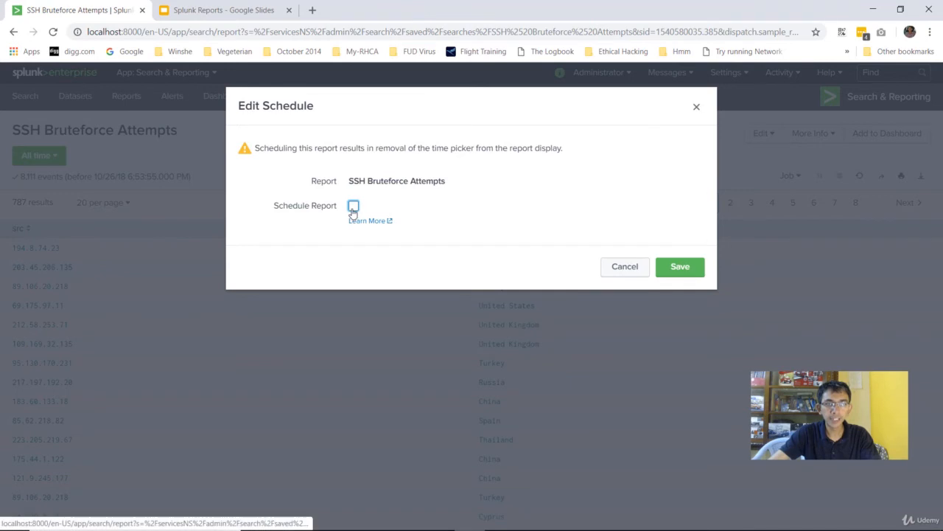
left_click(353, 208)
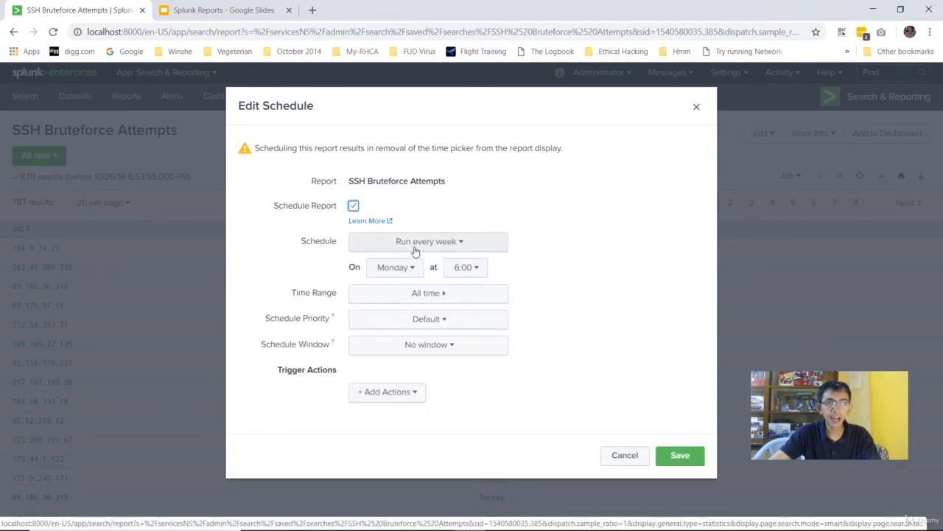
left_click(408, 247)
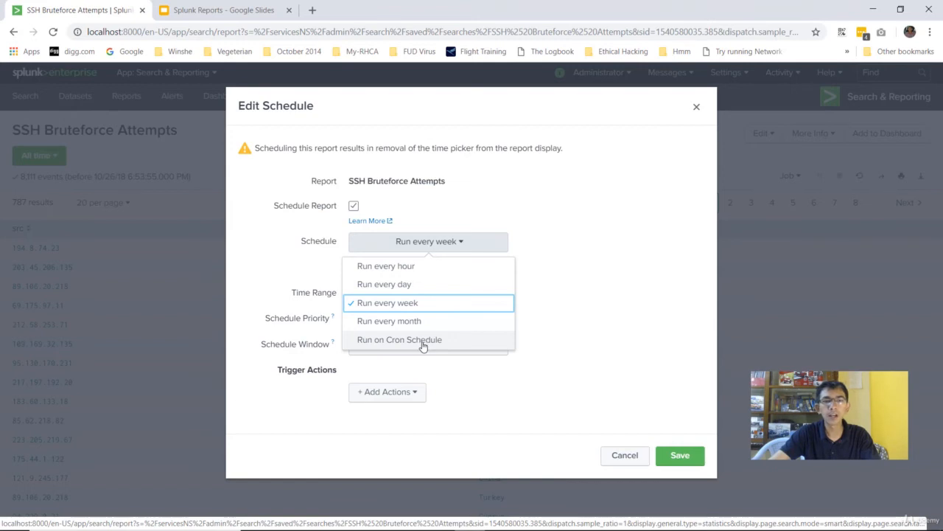
left_click(395, 285)
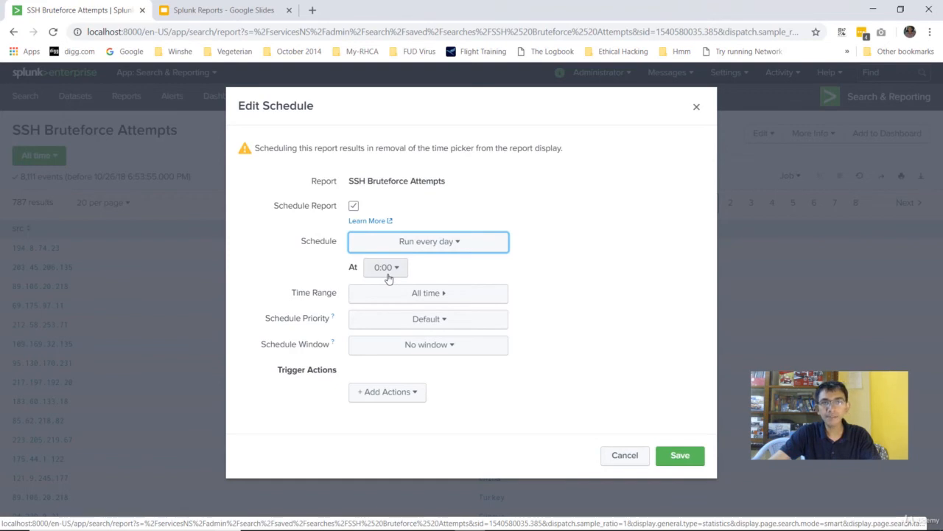
left_click(422, 301)
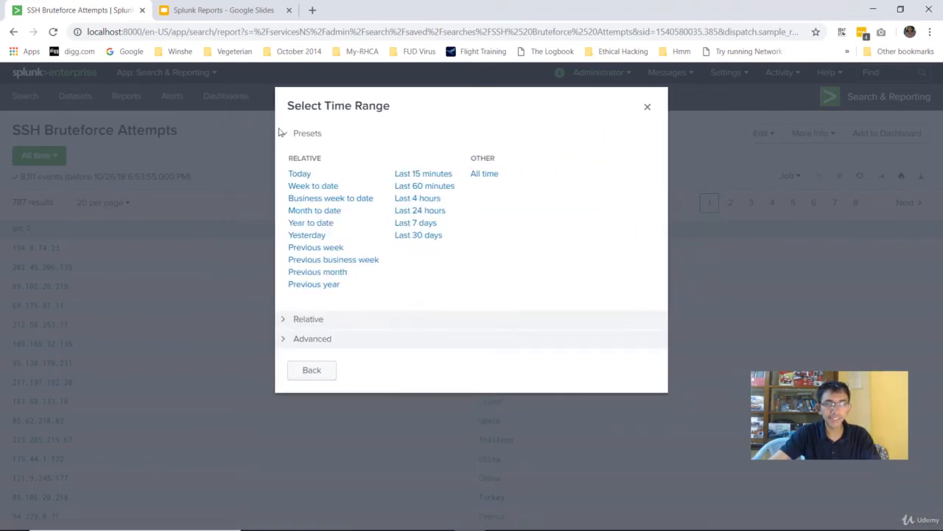
left_click(311, 372)
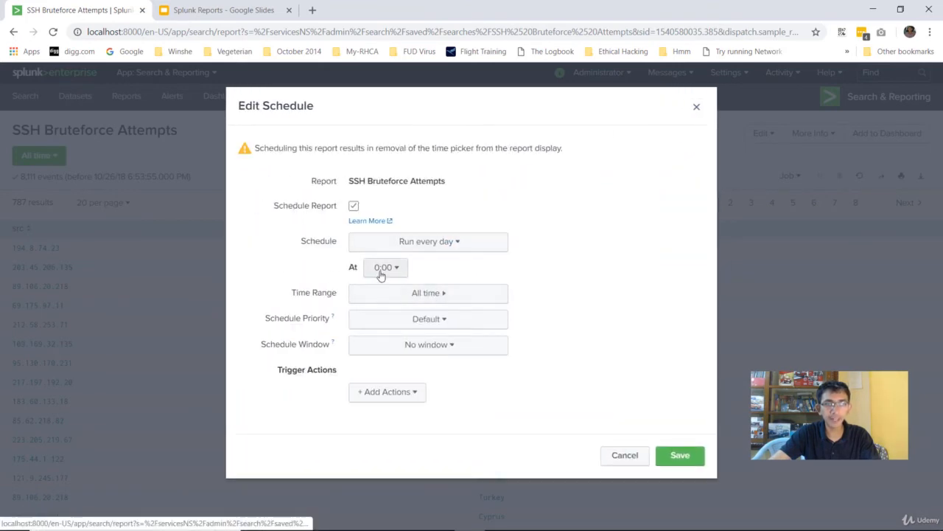
left_click(392, 326)
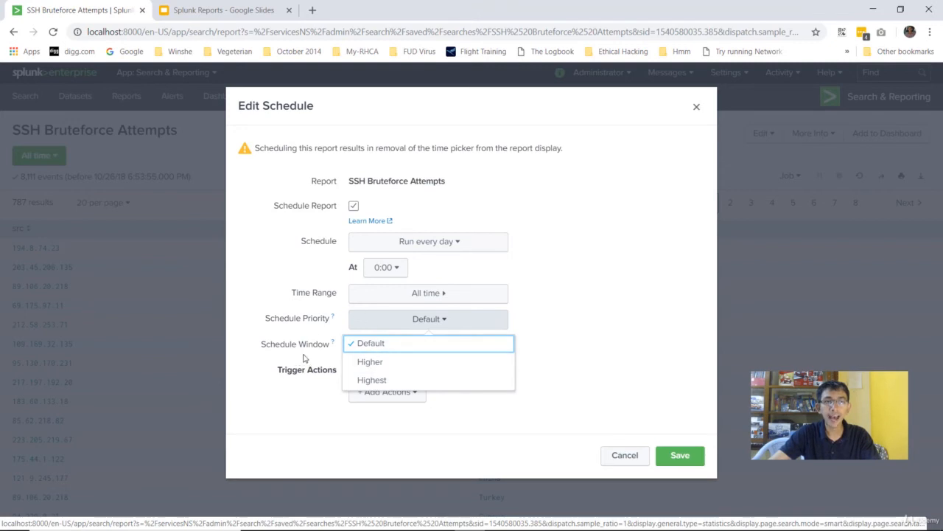
left_click(373, 381)
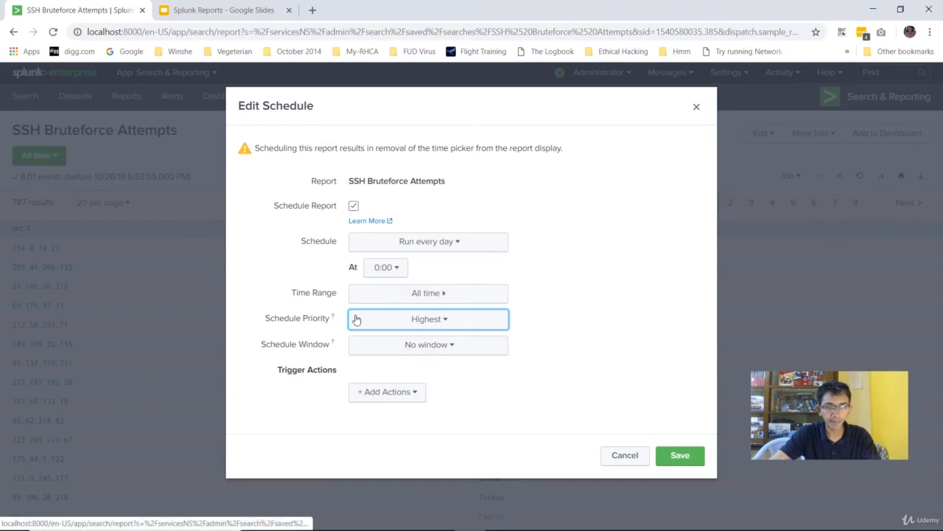
Step: Add a Send email trigger action addressed to the instructors' email address
left_click(384, 394)
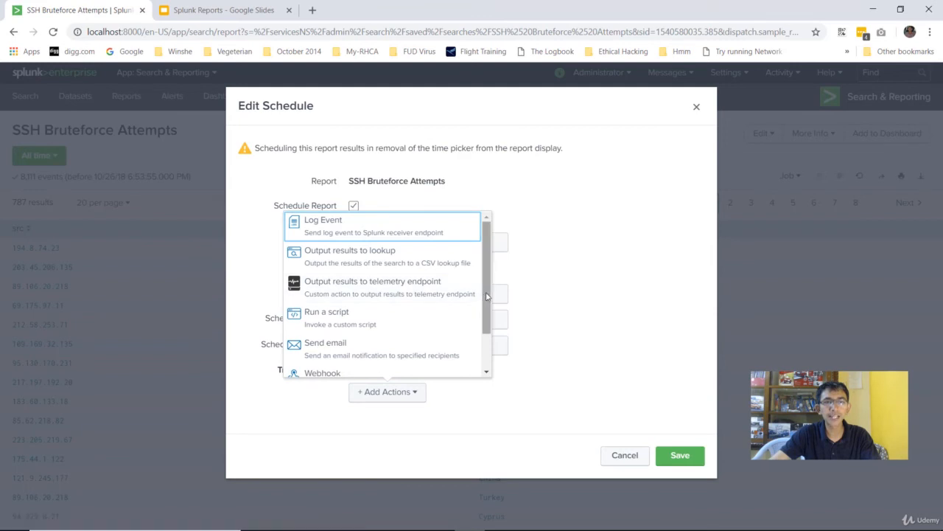
left_click_drag(487, 297, 482, 331)
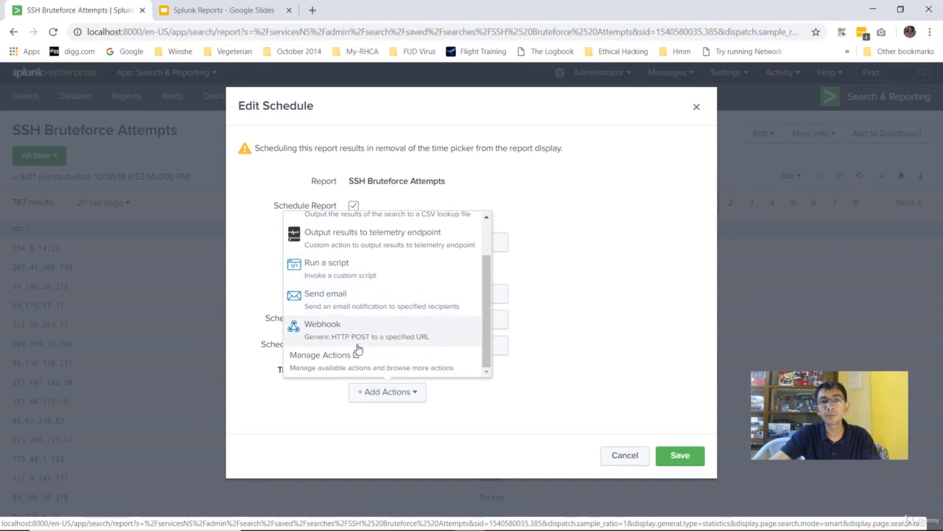
left_click(349, 306)
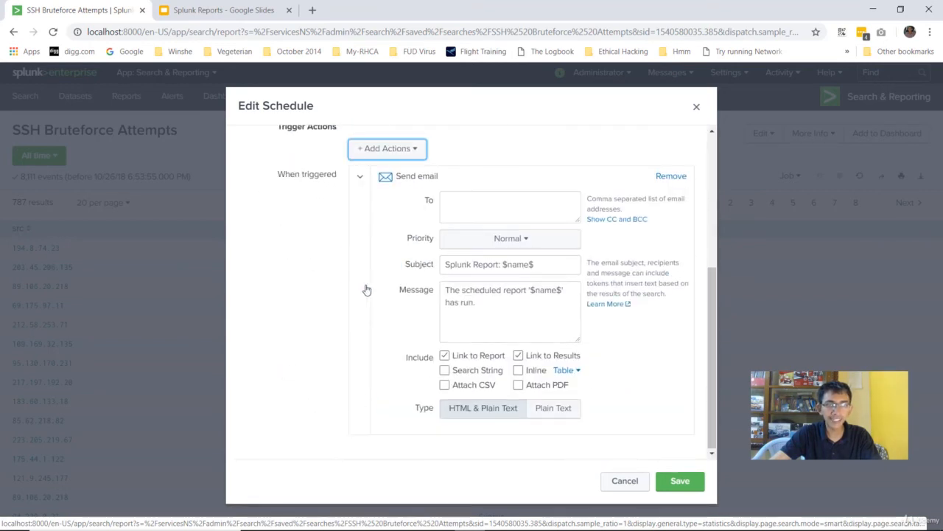
left_click(513, 213)
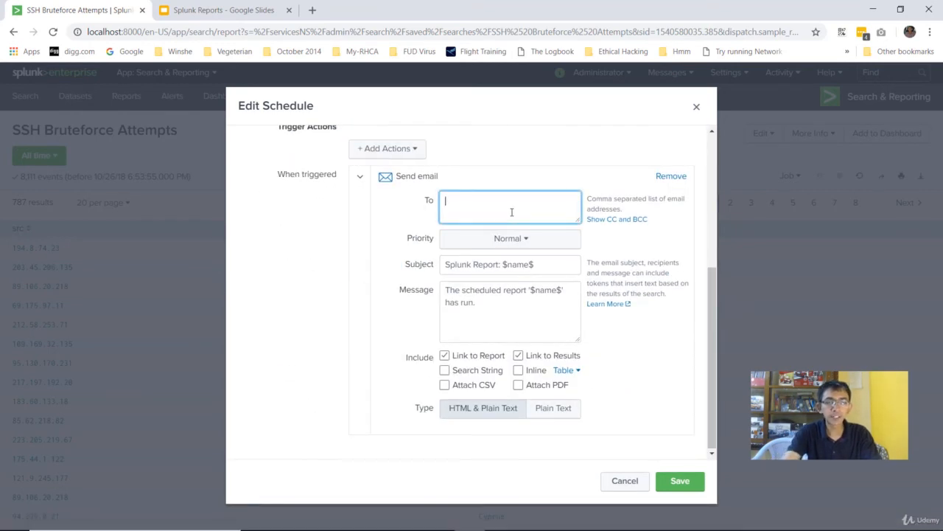
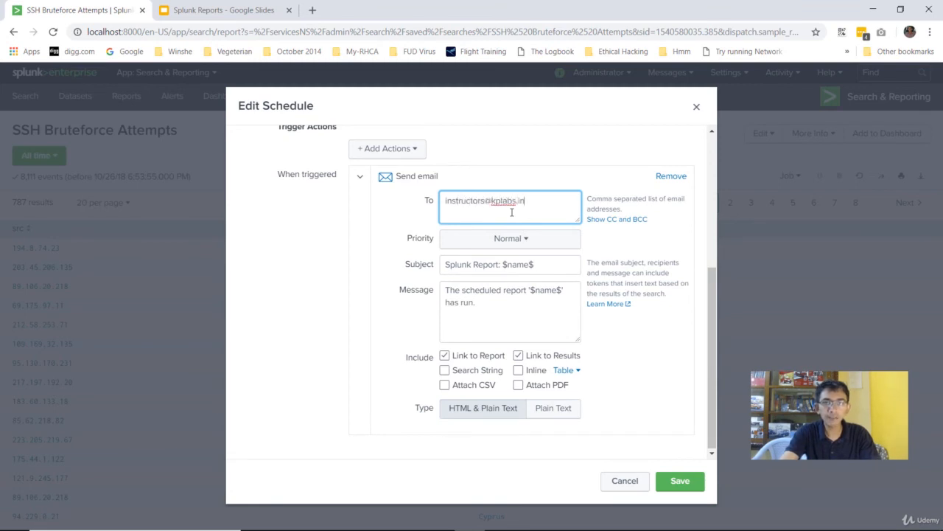
Step: Set email priority to Highest, attach CSV and PDF, and save the schedule
left_click(510, 238)
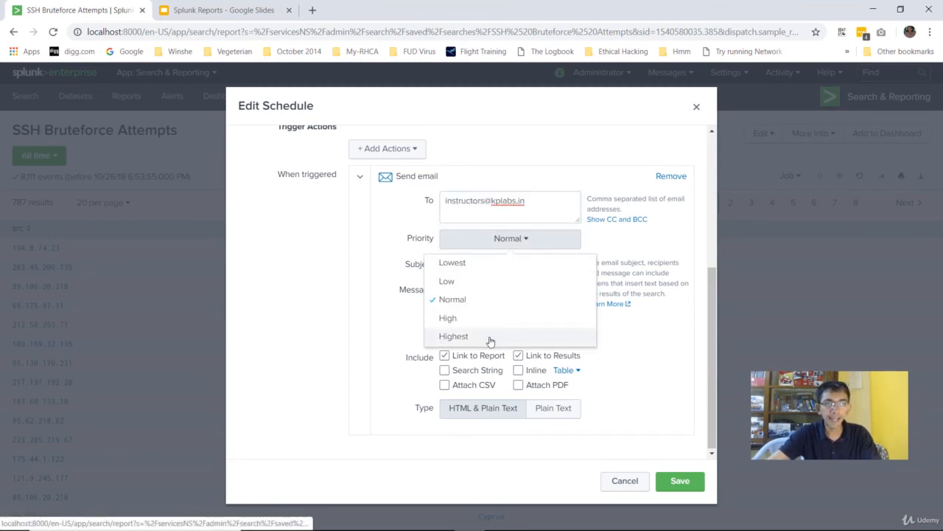
left_click(490, 337)
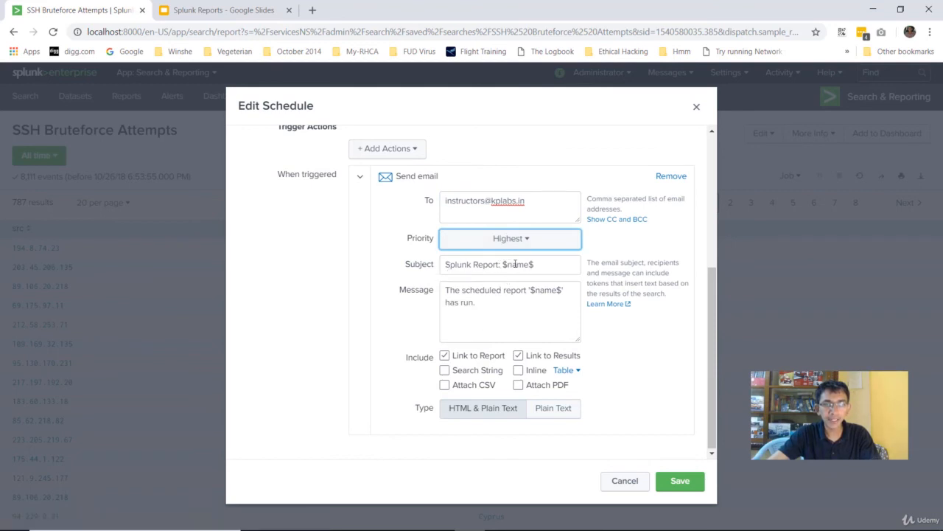
left_click(445, 386)
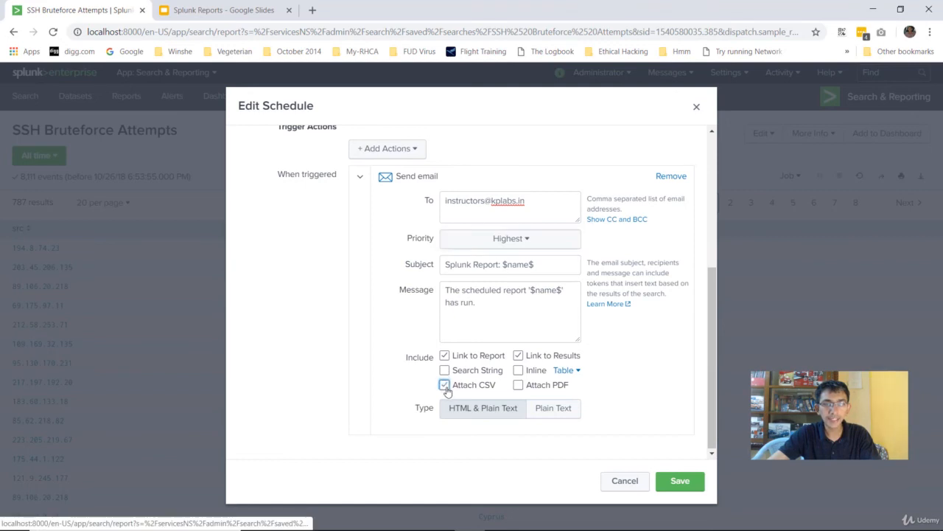
left_click(519, 386)
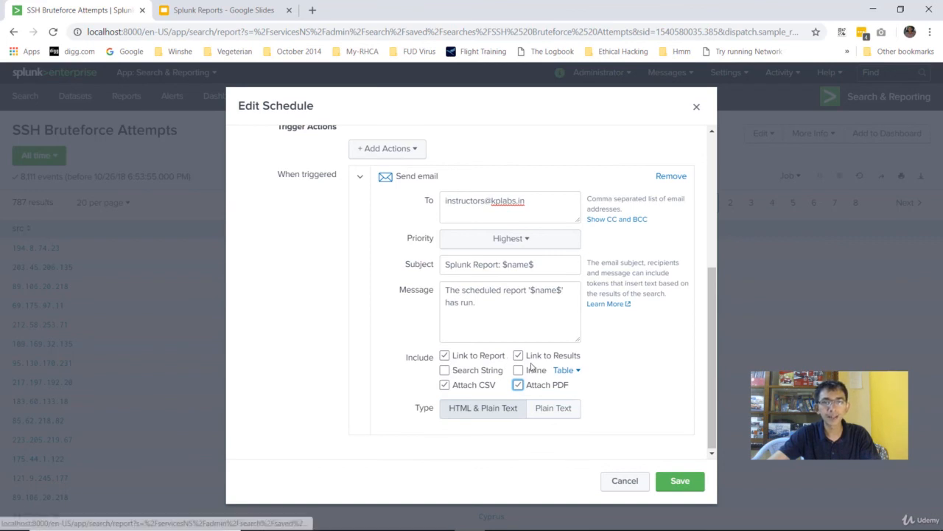
left_click(677, 484)
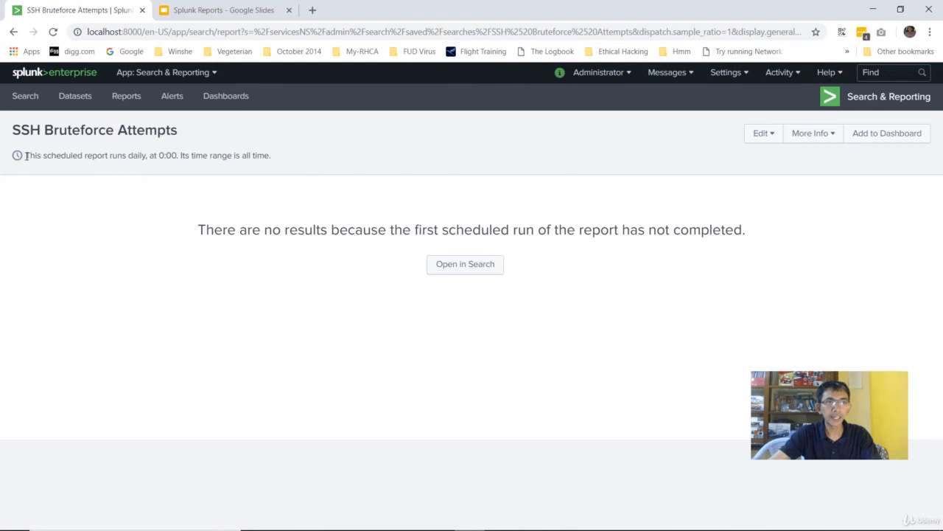
Step: Go back from the scheduled report to the Splunk home page
left_click_drag(25, 155, 277, 158)
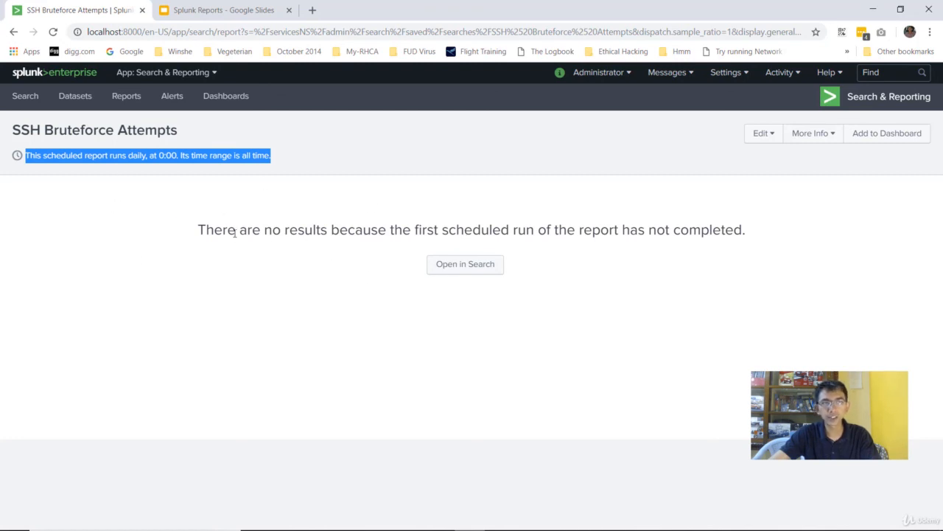
left_click(28, 74)
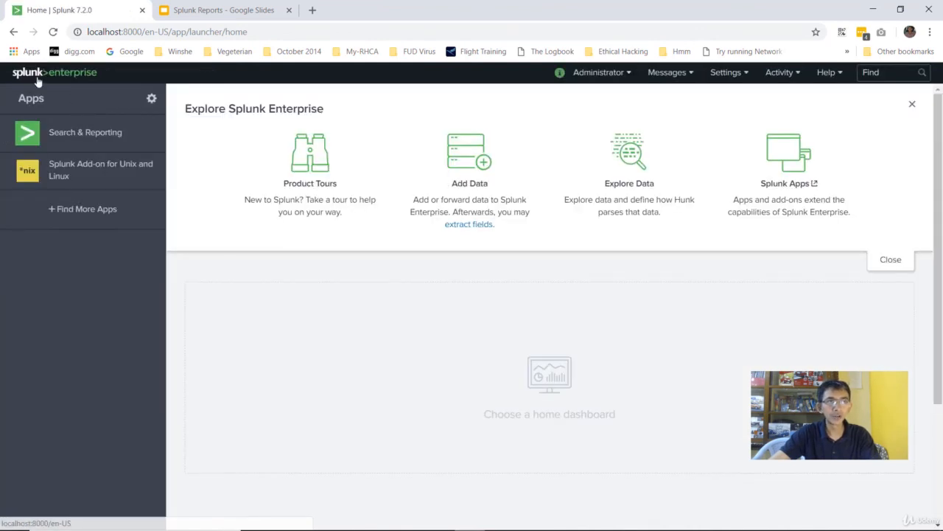
Step: Expand SSH Bruteforce Attempts in the Search & Reporting Reports list and highlight its daily 0:00 schedule, Send email action and 2018-10-27 next run
left_click(61, 139)
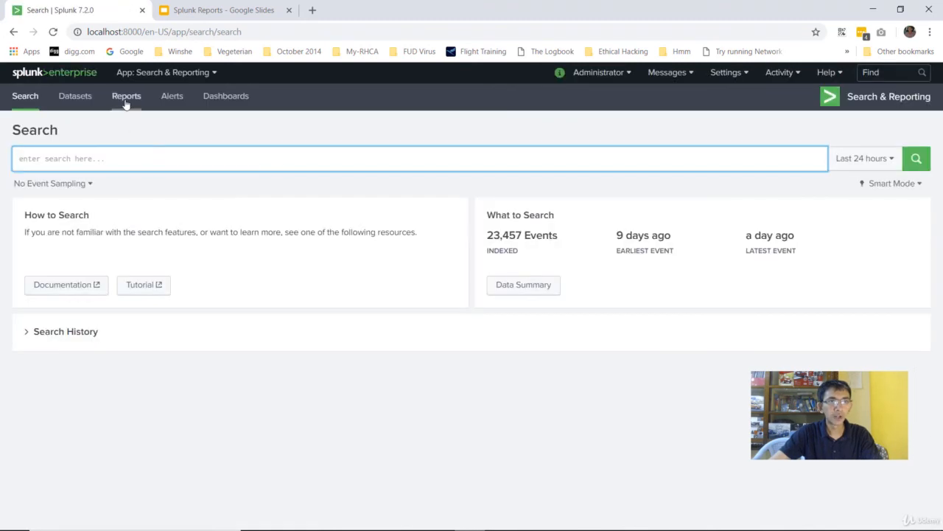
left_click(127, 101)
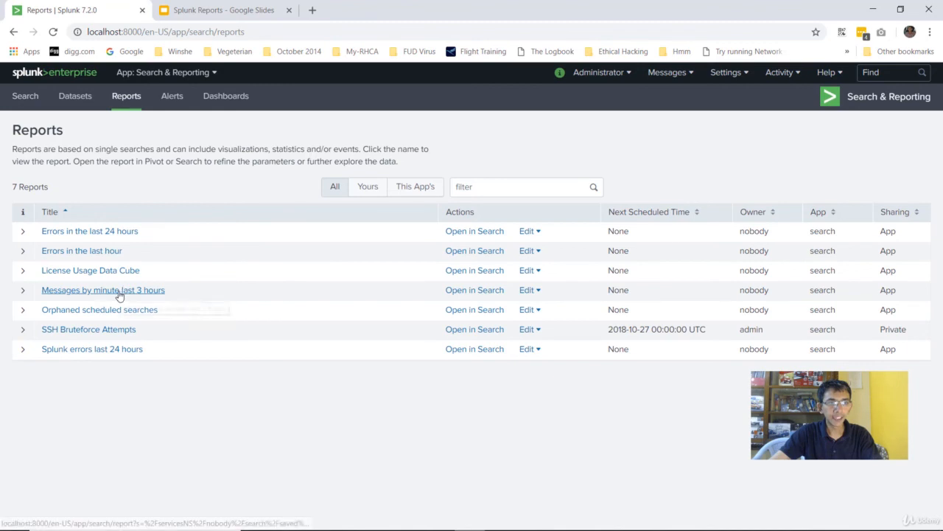
left_click(23, 331)
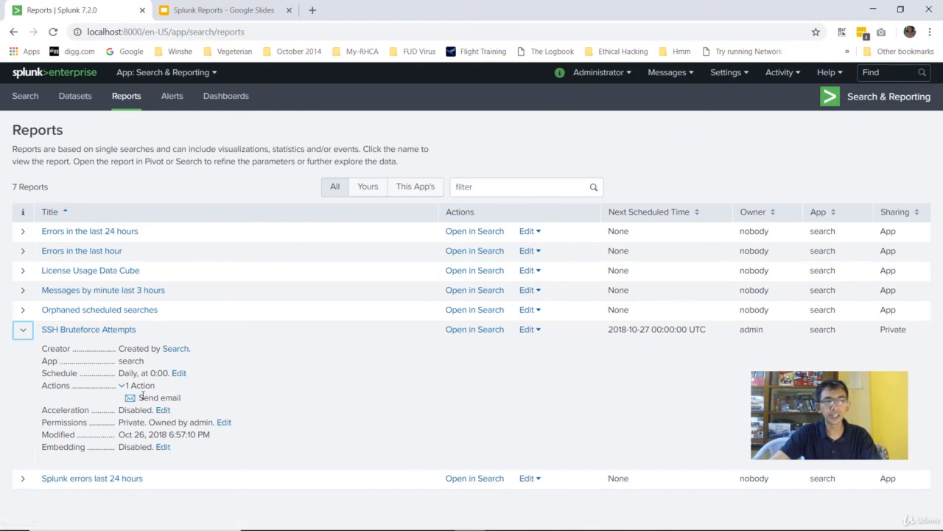
left_click_drag(44, 376, 158, 376)
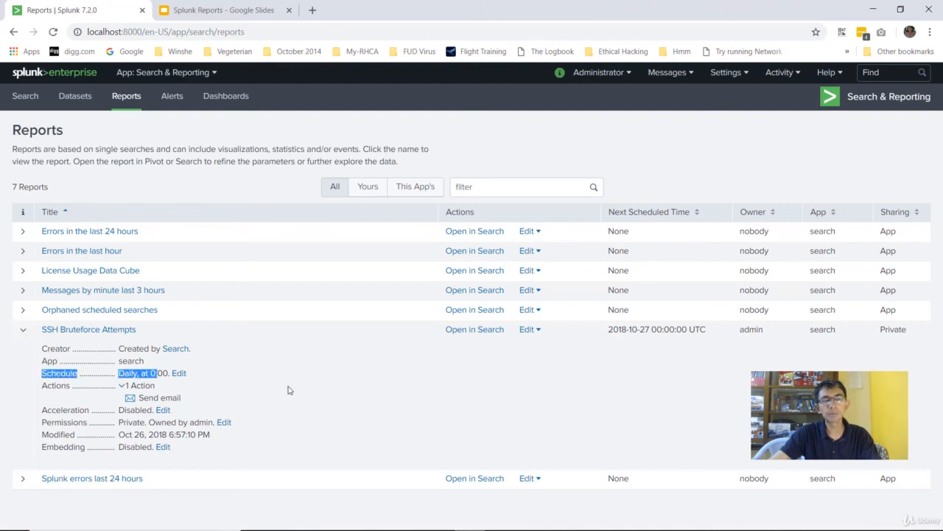